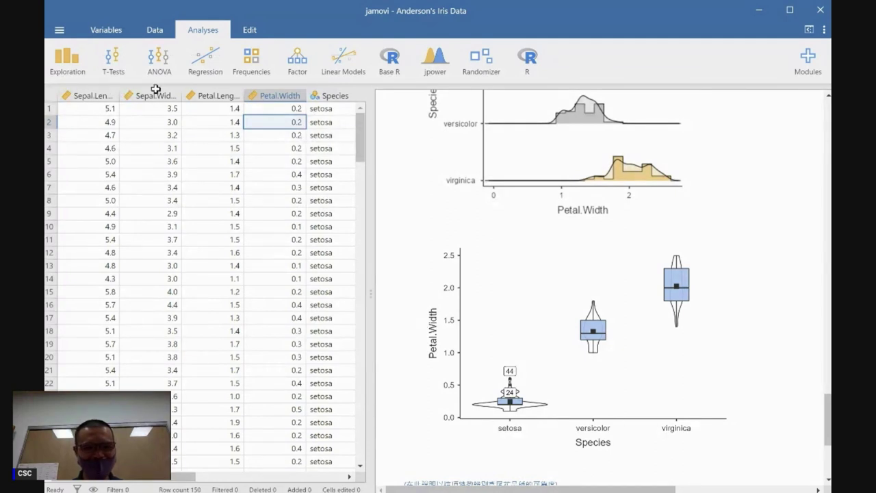
- Browse the sample data sets in the Data Library's "learning statistics with jamovi" folder, then return to the AFL Finalists data
{"action": "left_click", "coordinate": [60, 31]}
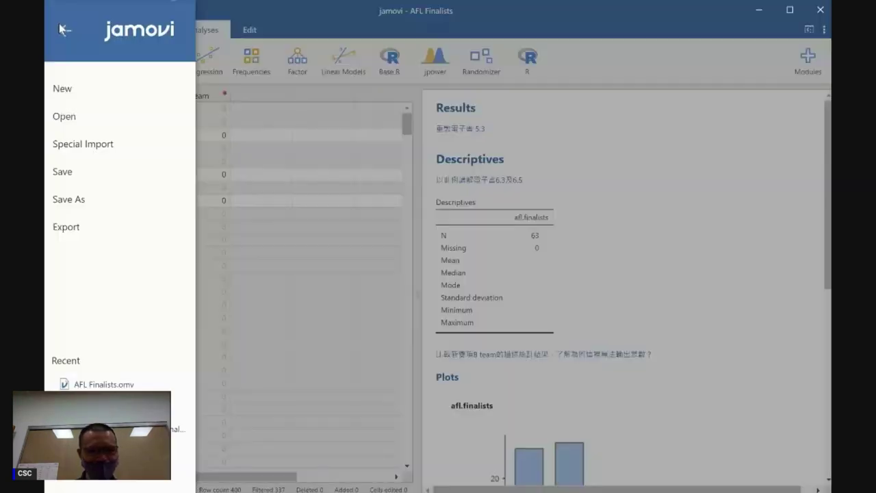
{"action": "left_click", "coordinate": [88, 116]}
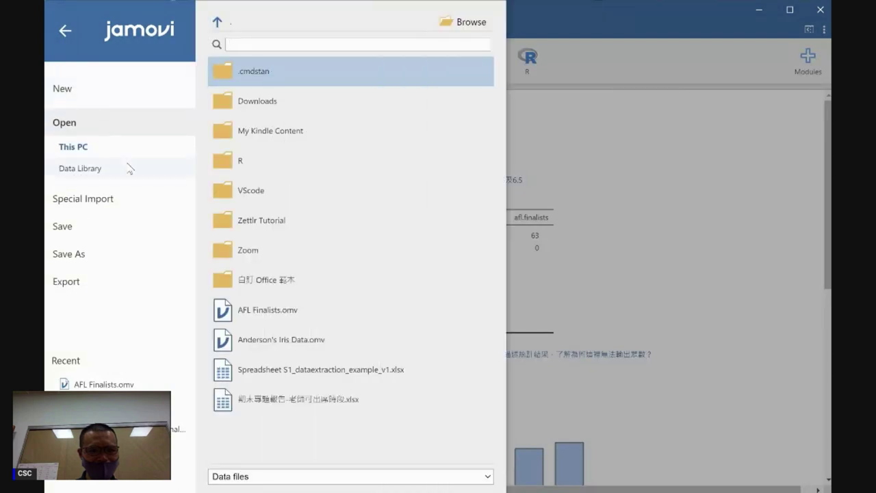
{"action": "left_click", "coordinate": [128, 168]}
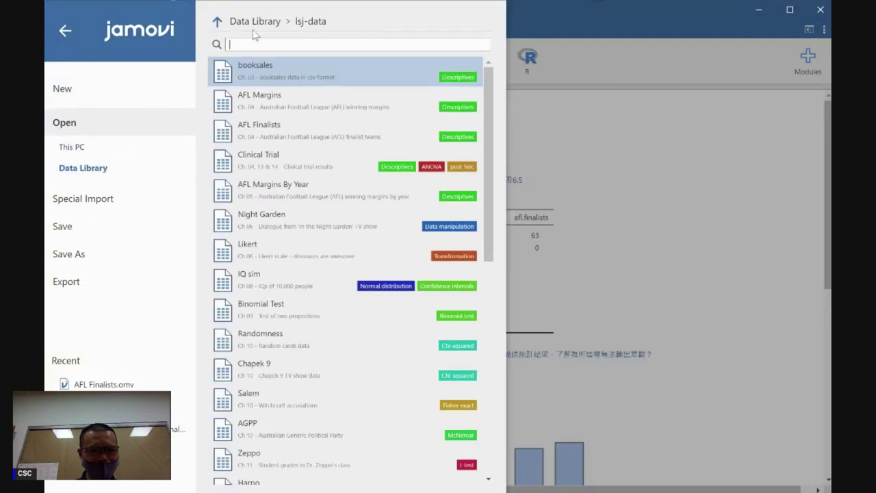
{"action": "left_click", "coordinate": [216, 22]}
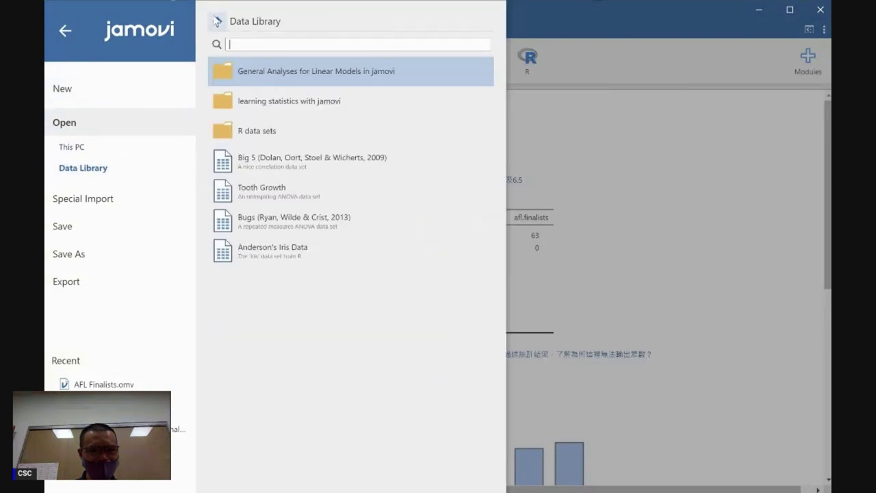
{"action": "left_click", "coordinate": [285, 102]}
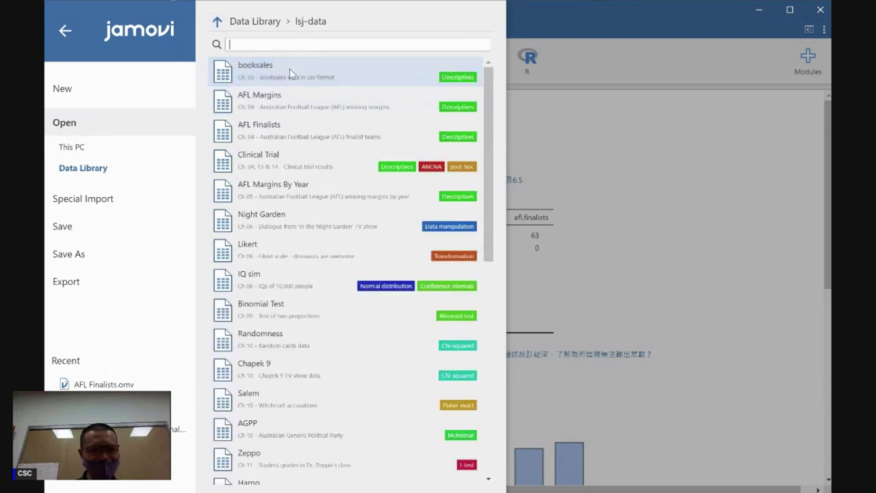
{"action": "left_click", "coordinate": [290, 78]}
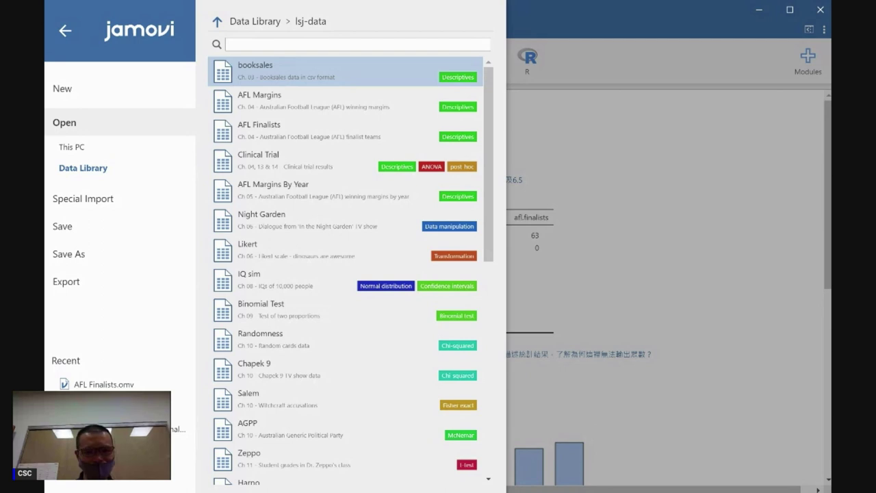
{"action": "left_click", "coordinate": [561, 254]}
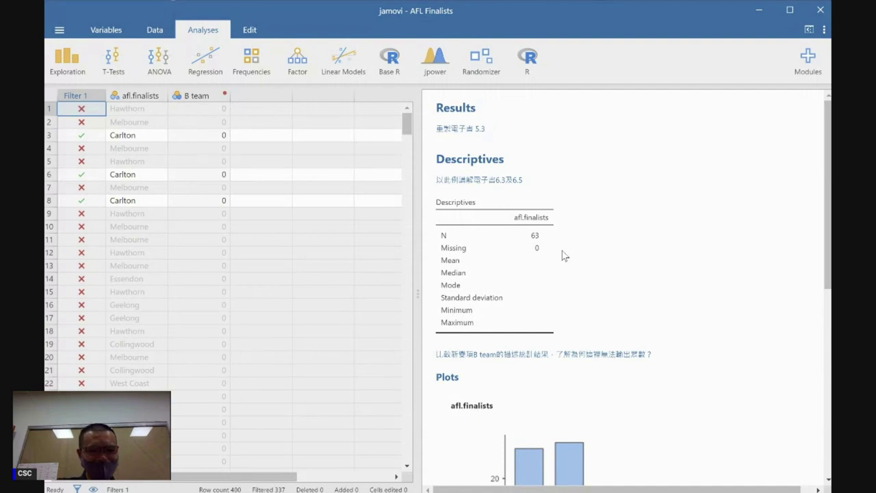
- Open the afl.finalists Descriptives analysis and review its selected variable and Statistics options
{"action": "left_click", "coordinate": [463, 336]}
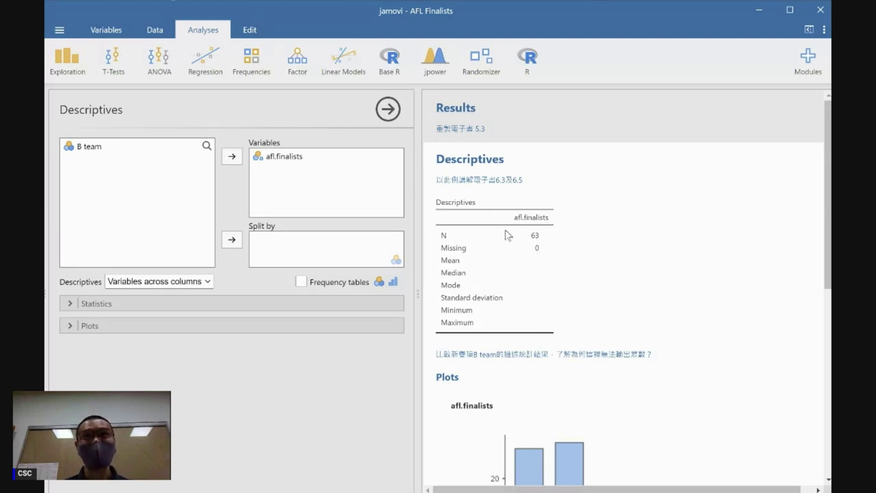
{"action": "scroll", "coordinate": [506, 240], "scroll_direction": "down", "scroll_amount": 1}
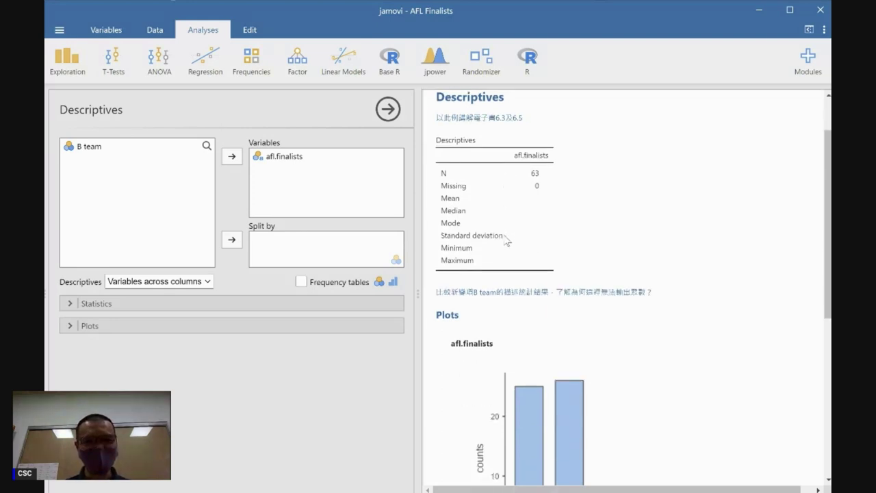
{"action": "left_click", "coordinate": [70, 304]}
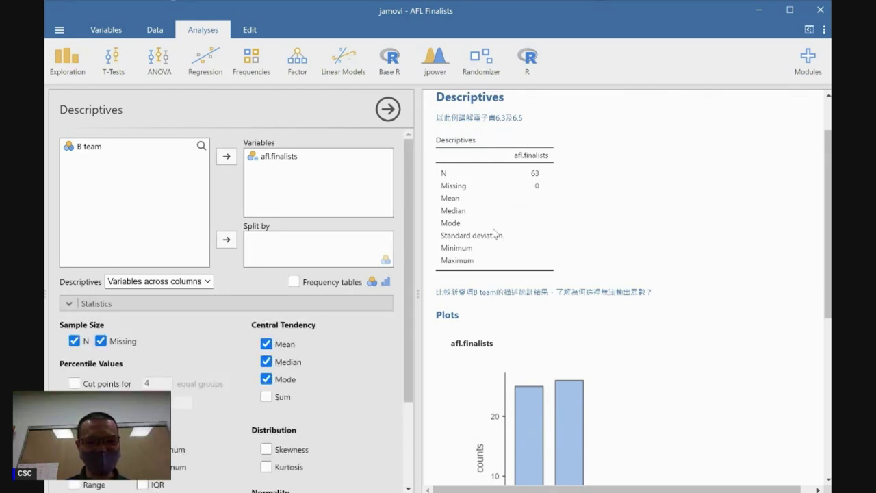
{"action": "scroll", "coordinate": [573, 350], "scroll_direction": "down", "scroll_amount": 1}
{"action": "scroll", "coordinate": [342, 404], "scroll_direction": "down", "scroll_amount": 2}
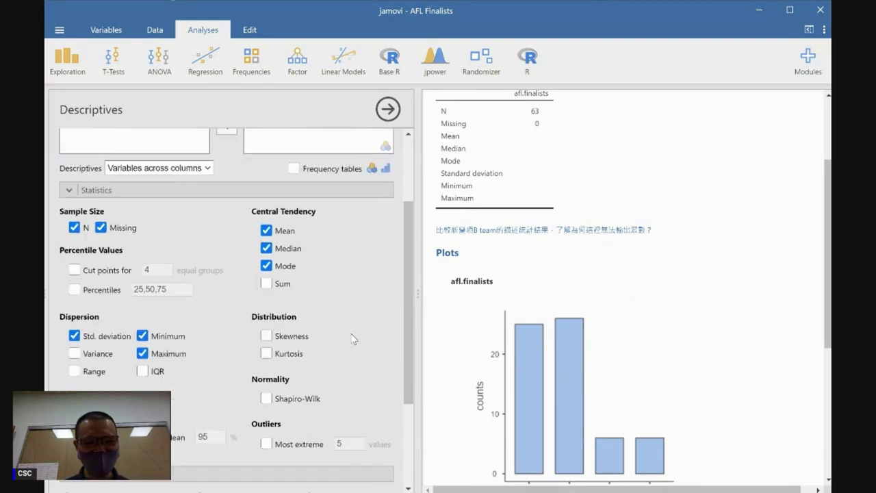
- Review the Descriptives plot options and the afl.finalists bar plot, then close the analysis settings
{"action": "scroll", "coordinate": [349, 329], "scroll_direction": "down", "scroll_amount": 2}
{"action": "left_click", "coordinate": [322, 371]}
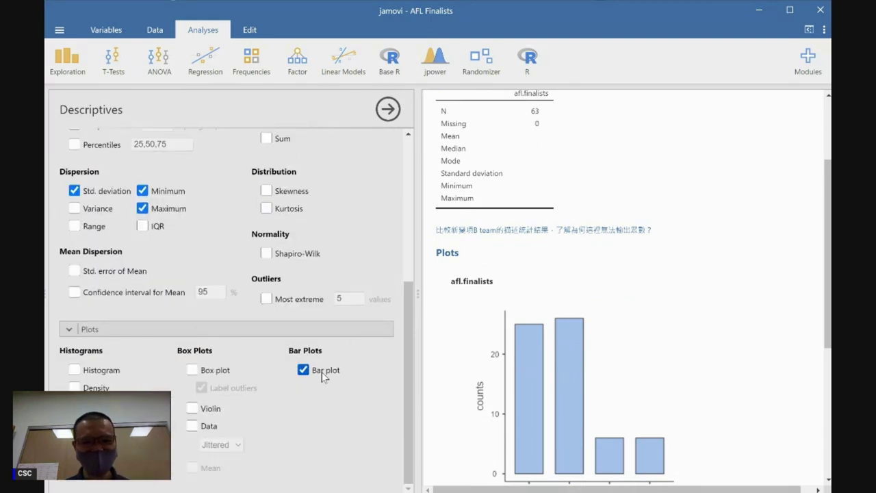
{"action": "scroll", "coordinate": [679, 316], "scroll_direction": "down", "scroll_amount": 1}
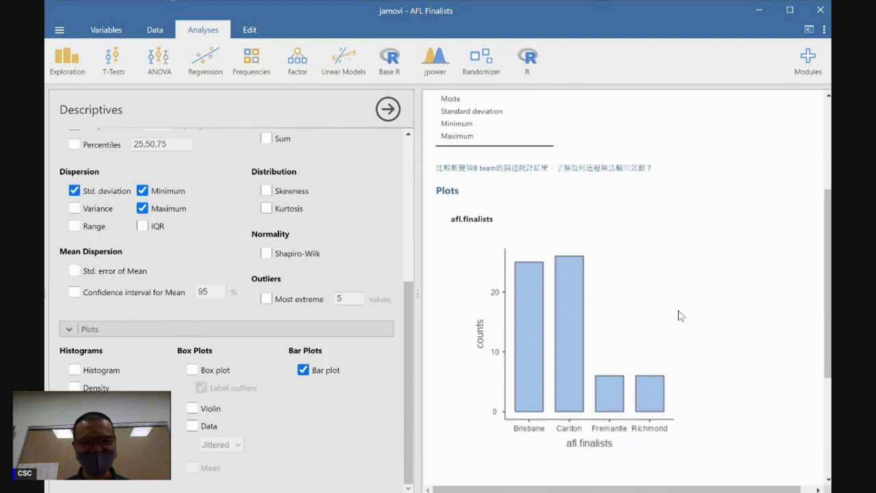
{"action": "scroll", "coordinate": [680, 316], "scroll_direction": "up", "scroll_amount": 3}
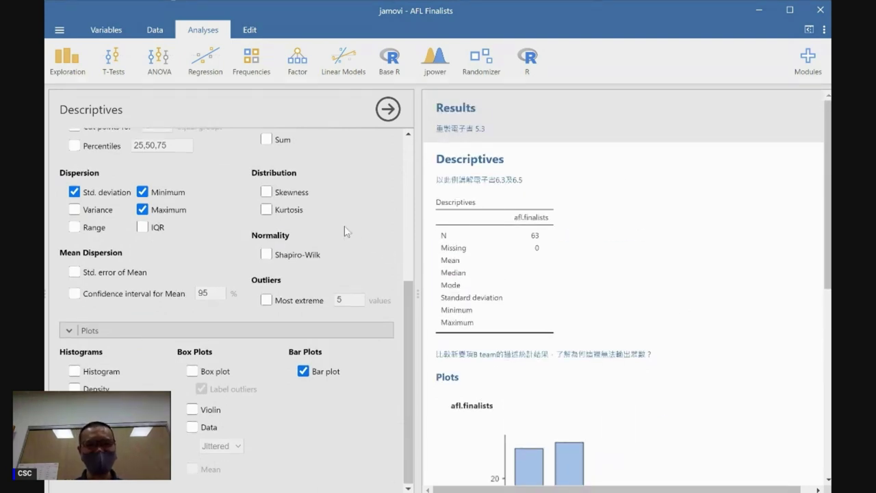
{"action": "scroll", "coordinate": [344, 228], "scroll_direction": "up", "scroll_amount": 8}
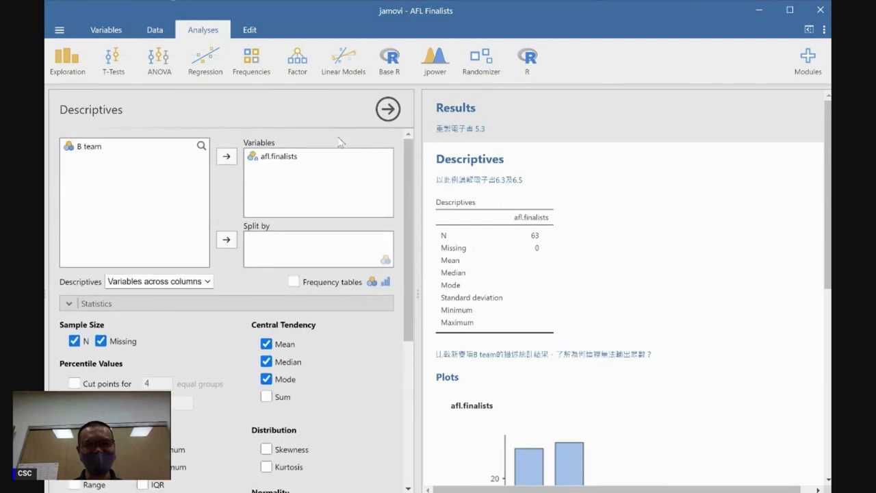
{"action": "left_click", "coordinate": [305, 159]}
{"action": "left_click", "coordinate": [387, 109]}
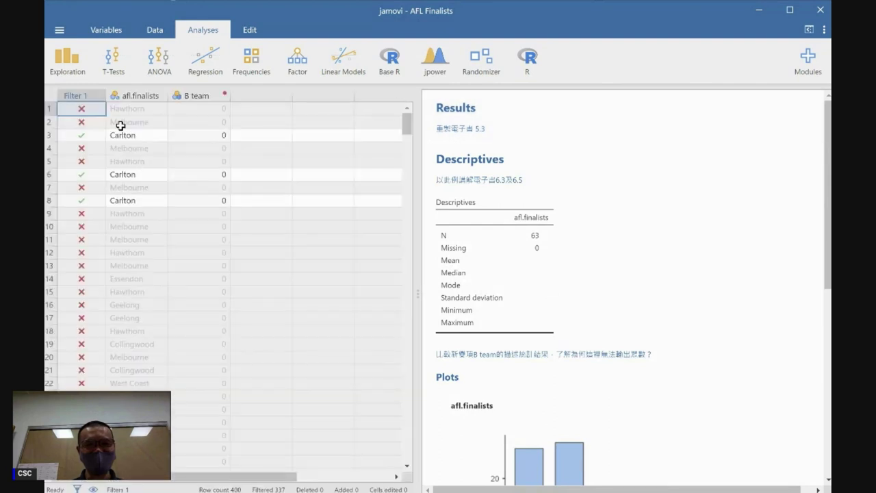
- Reopen the afl.finalists Descriptives analysis, compare its statistics table with the bar plot of team counts, and close the settings
{"action": "left_click", "coordinate": [472, 292]}
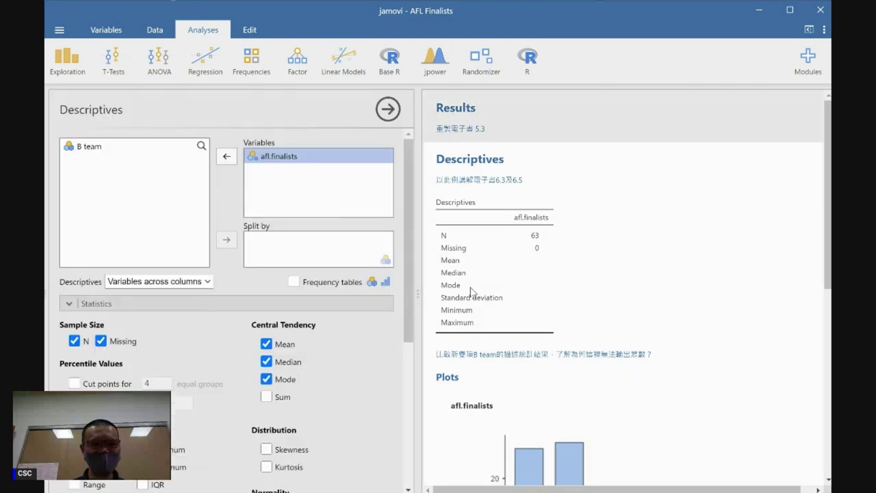
{"action": "scroll", "coordinate": [620, 295], "scroll_direction": "down", "scroll_amount": 3}
{"action": "scroll", "coordinate": [605, 388], "scroll_direction": "down", "scroll_amount": 2}
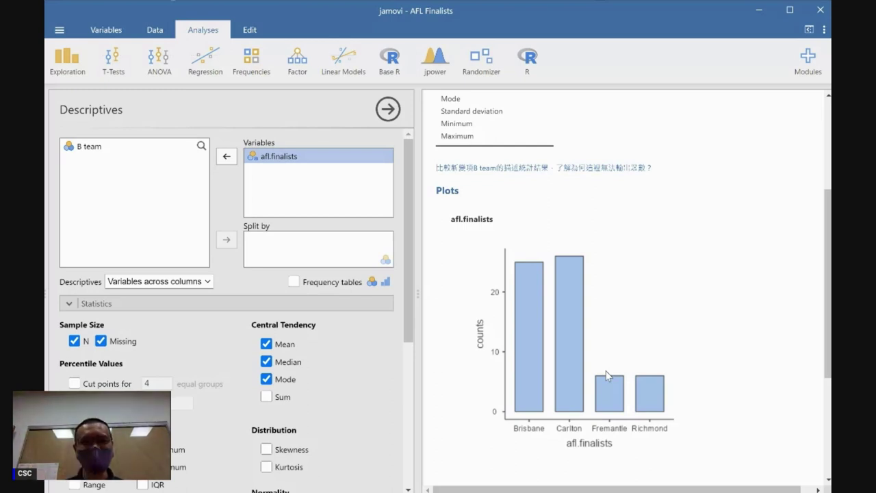
{"action": "scroll", "coordinate": [606, 370], "scroll_direction": "down", "scroll_amount": 2}
{"action": "scroll", "coordinate": [616, 352], "scroll_direction": "up", "scroll_amount": 4}
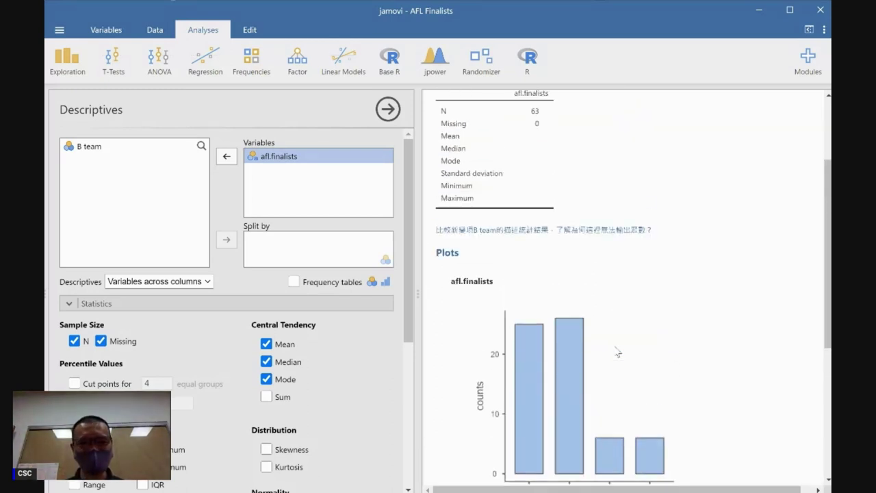
{"action": "scroll", "coordinate": [617, 356], "scroll_direction": "down", "scroll_amount": 2}
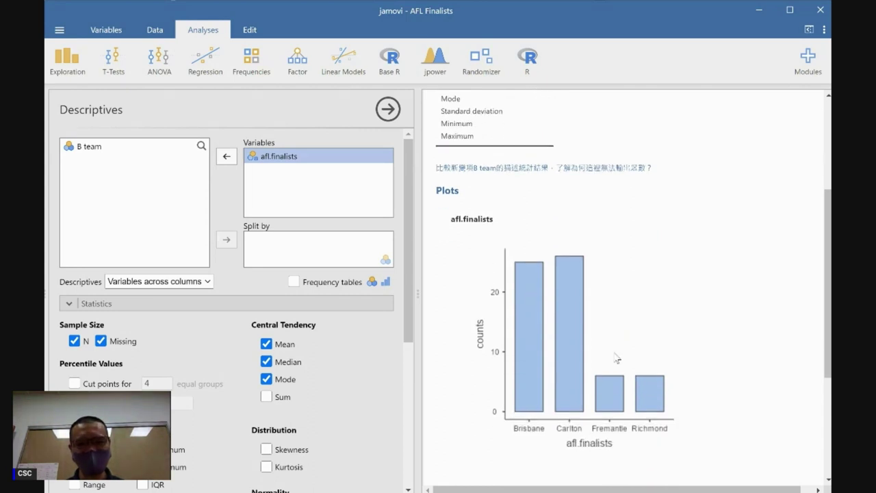
{"action": "scroll", "coordinate": [615, 358], "scroll_direction": "up", "scroll_amount": 2}
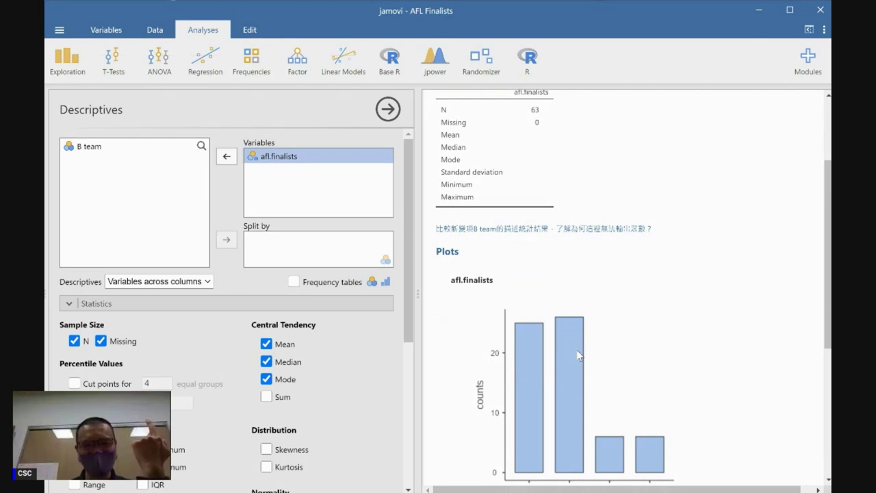
{"action": "scroll", "coordinate": [578, 355], "scroll_direction": "down", "scroll_amount": 2}
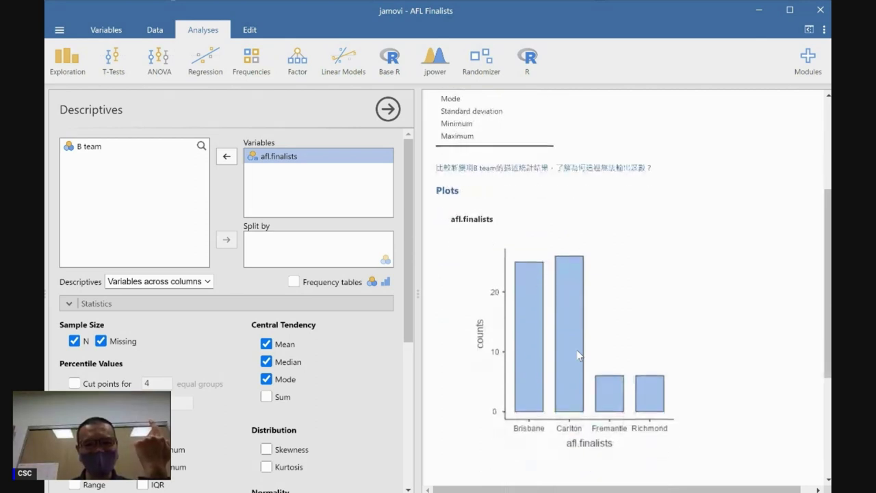
{"action": "scroll", "coordinate": [579, 355], "scroll_direction": "up", "scroll_amount": 5}
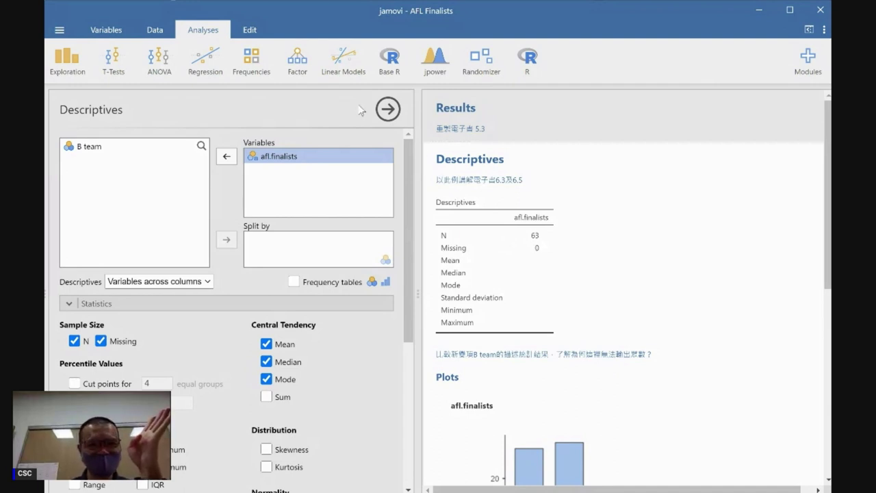
{"action": "left_click", "coordinate": [387, 106]}
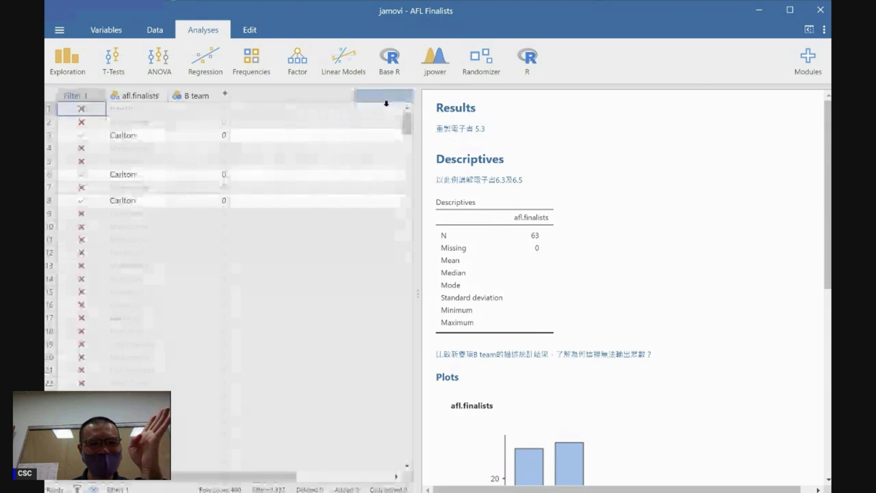
- Inspect the afl.finalists variable's measure type, data type and levels, and the Filter 1 formula, then close the editor
{"action": "left_click", "coordinate": [143, 97]}
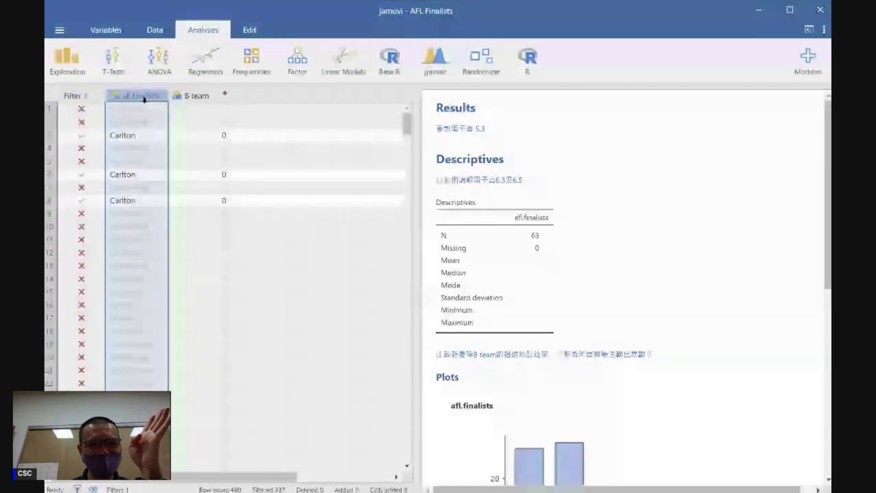
{"action": "double_click", "coordinate": [143, 98]}
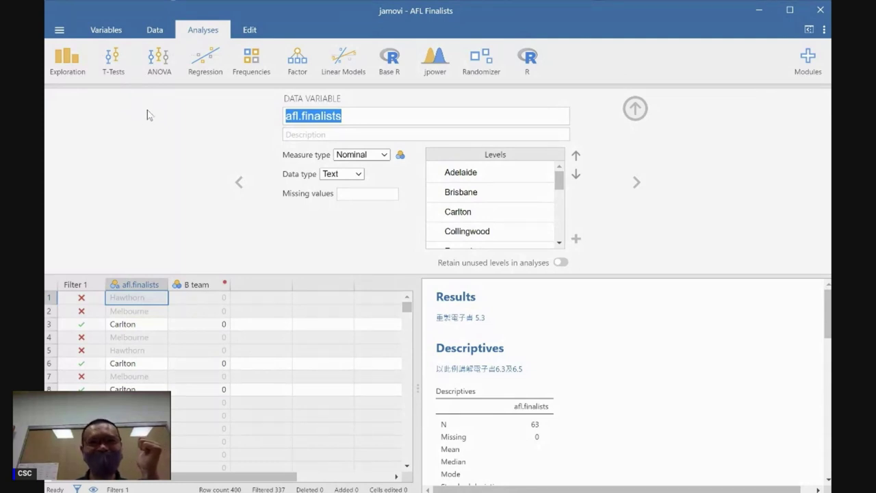
{"action": "left_click", "coordinate": [130, 284]}
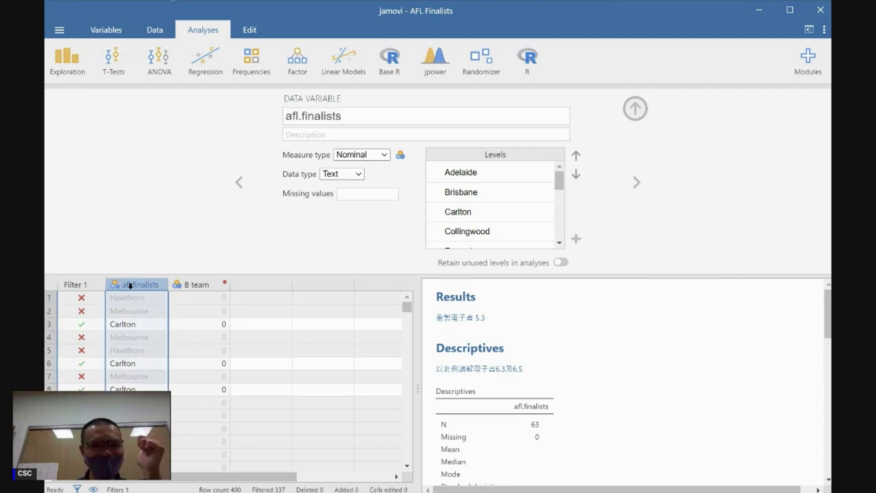
{"action": "left_click", "coordinate": [87, 284]}
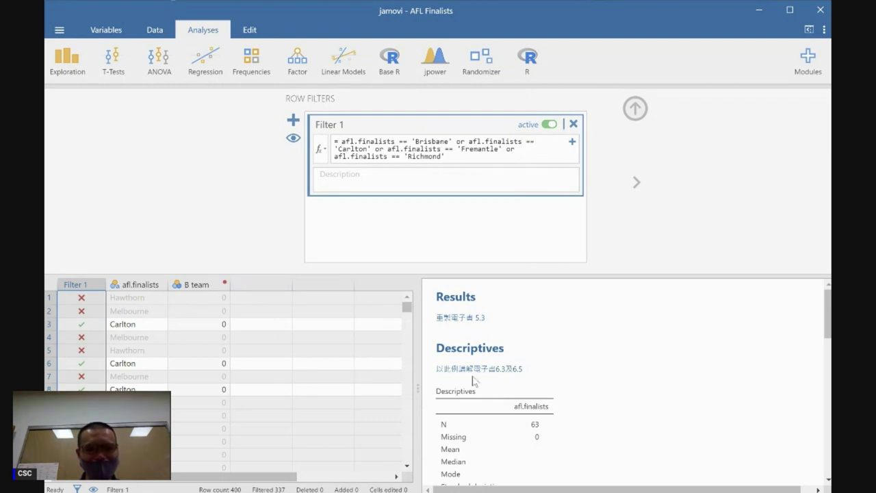
{"action": "left_click", "coordinate": [634, 108]}
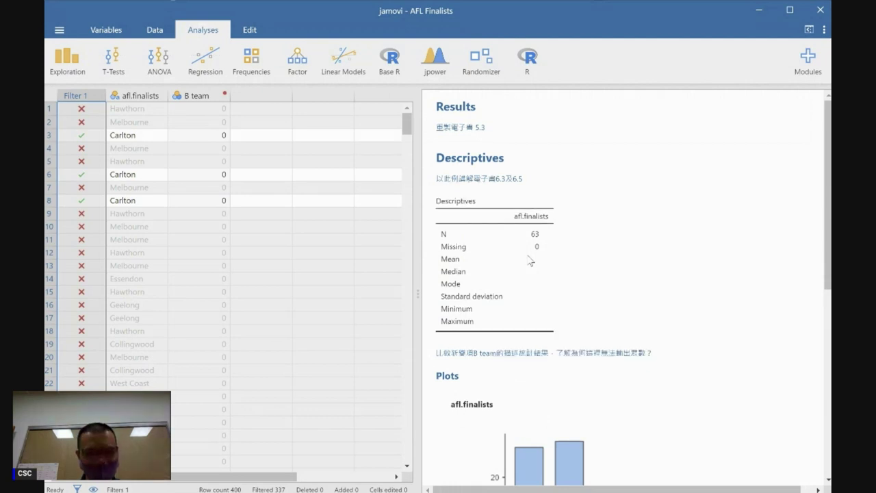
- Examine the Descriptives table and bar plot for the filtered afl.finalists teams
{"action": "scroll", "coordinate": [529, 260], "scroll_direction": "down", "scroll_amount": 5}
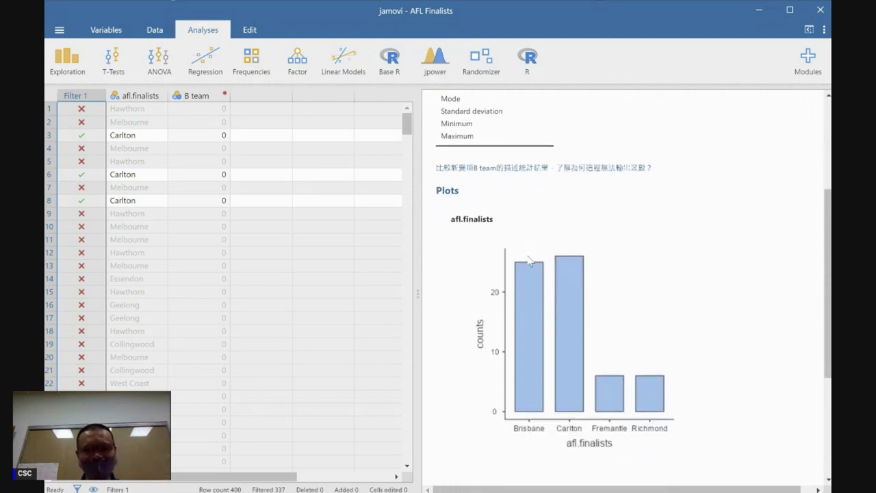
{"action": "scroll", "coordinate": [529, 260], "scroll_direction": "up", "scroll_amount": 2}
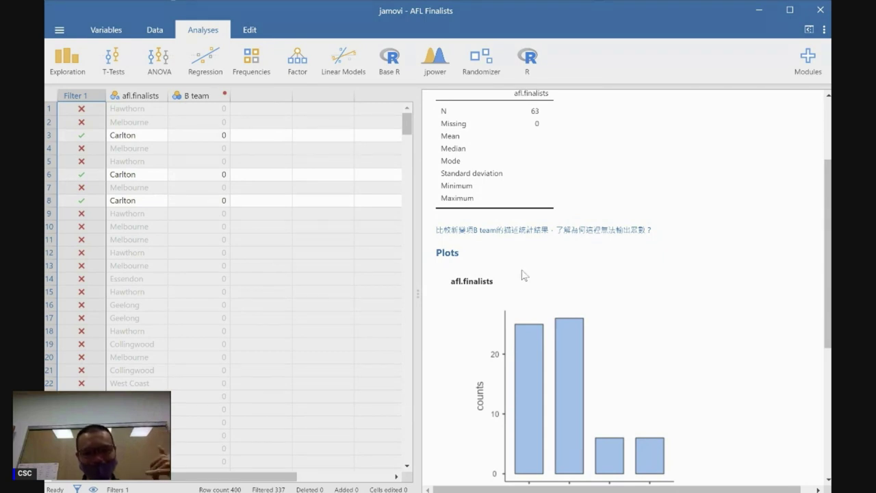
{"action": "scroll", "coordinate": [523, 274], "scroll_direction": "down", "scroll_amount": 2}
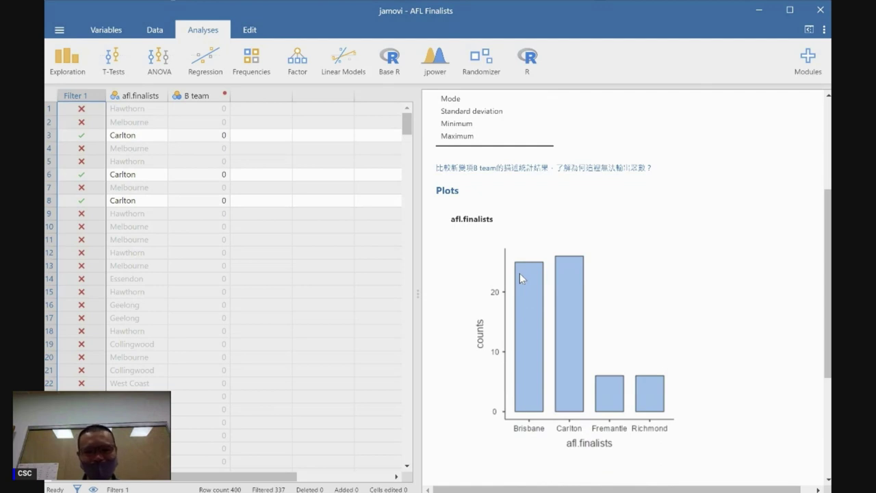
{"action": "scroll", "coordinate": [520, 273], "scroll_direction": "up", "scroll_amount": 4}
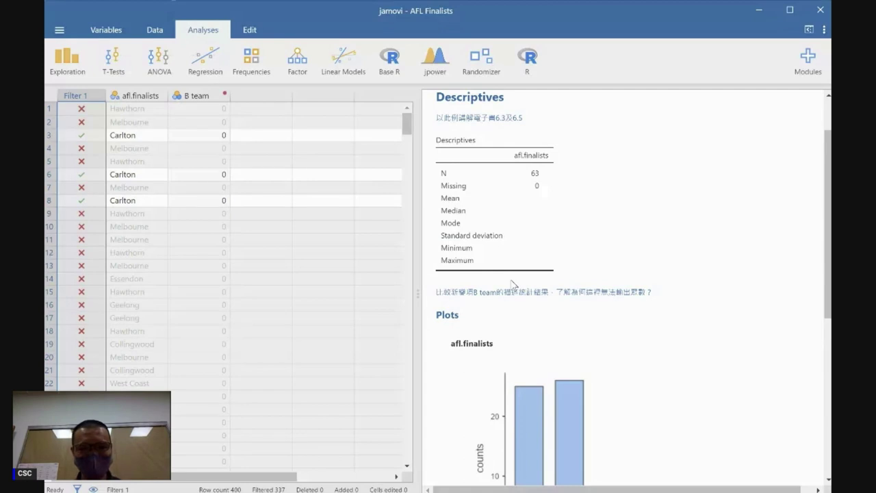
{"action": "scroll", "coordinate": [515, 284], "scroll_direction": "up", "scroll_amount": 2}
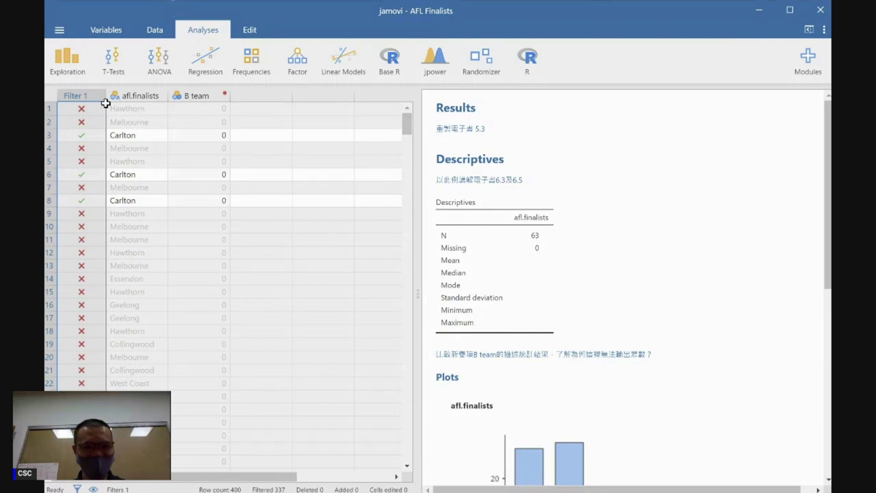
- Open the row filters and highlight the full Filter 1 formula on afl.finalists for inspection
{"action": "left_click", "coordinate": [76, 489]}
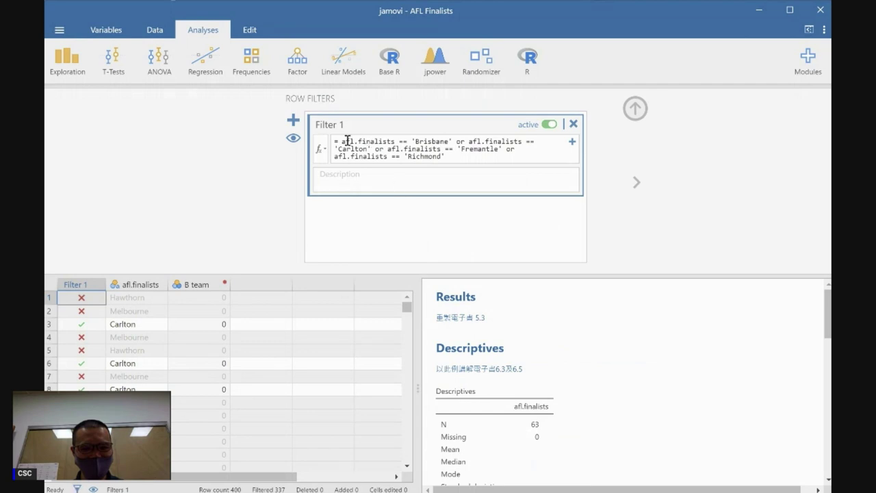
{"action": "left_click_drag", "start_coordinate": [343, 140], "coordinate": [465, 162]}
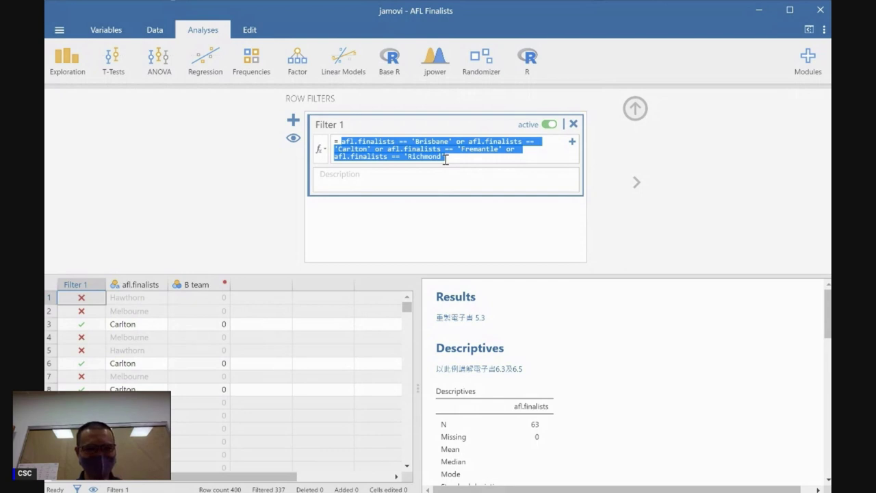
- Browse the Data Library folders, view the data sets under "learning statistics with jamovi", and return to the AFL Finalists data
{"action": "left_click", "coordinate": [60, 29]}
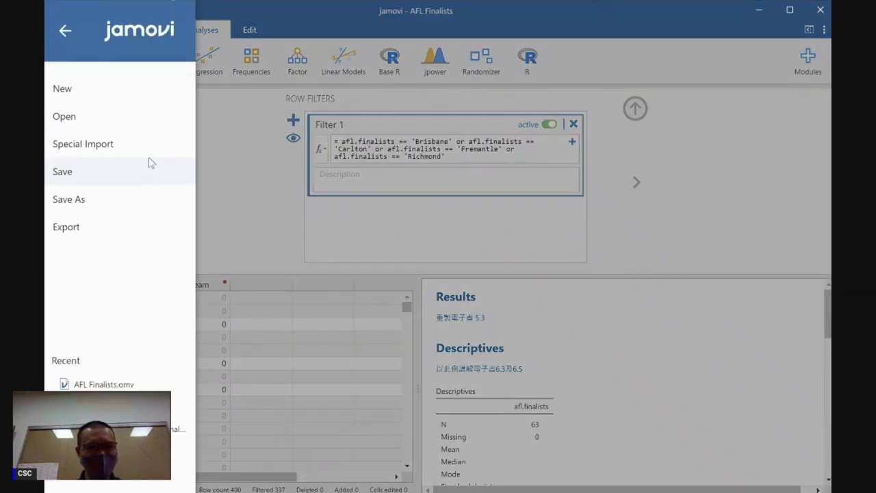
{"action": "left_click", "coordinate": [151, 125]}
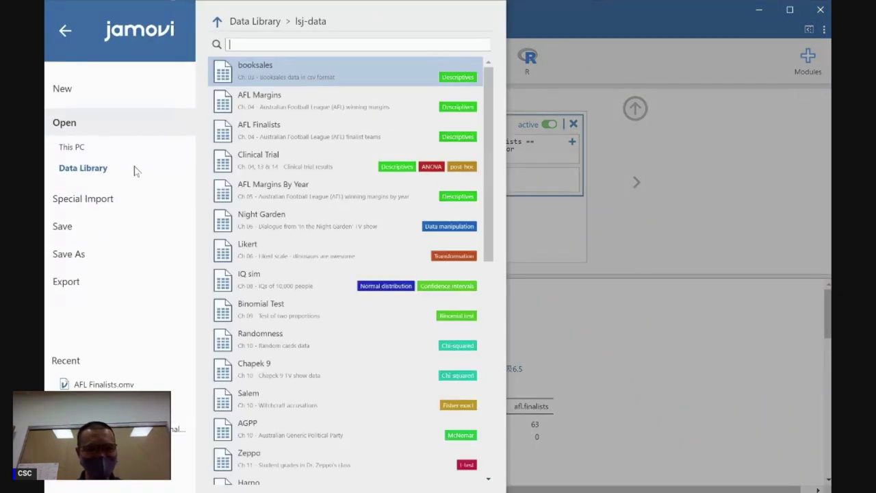
{"action": "left_click", "coordinate": [218, 23]}
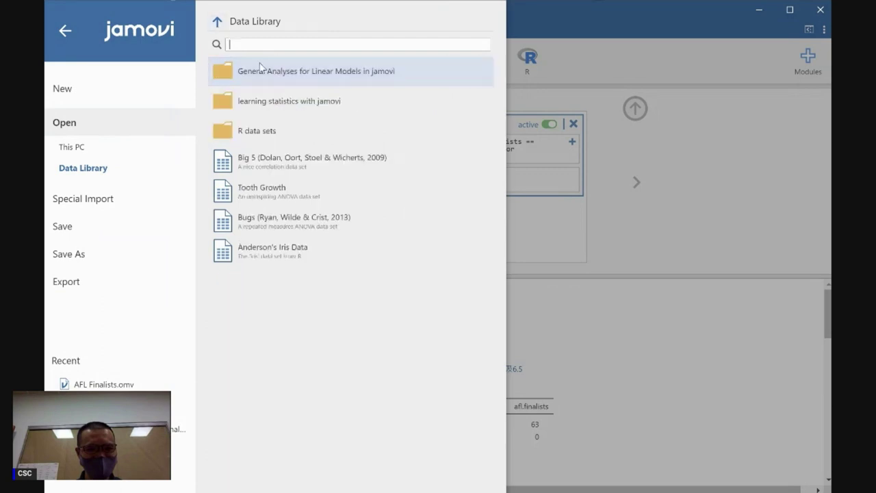
{"action": "left_click", "coordinate": [262, 71]}
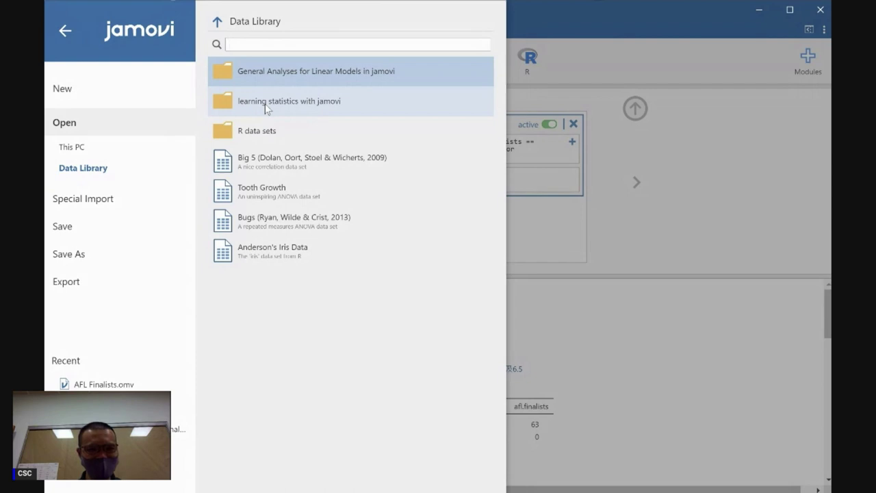
{"action": "left_click", "coordinate": [265, 105]}
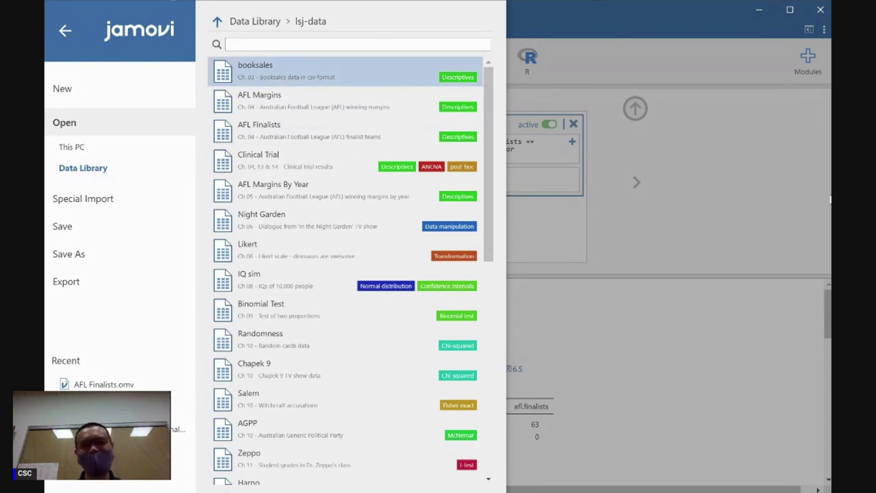
{"action": "left_click", "coordinate": [788, 177]}
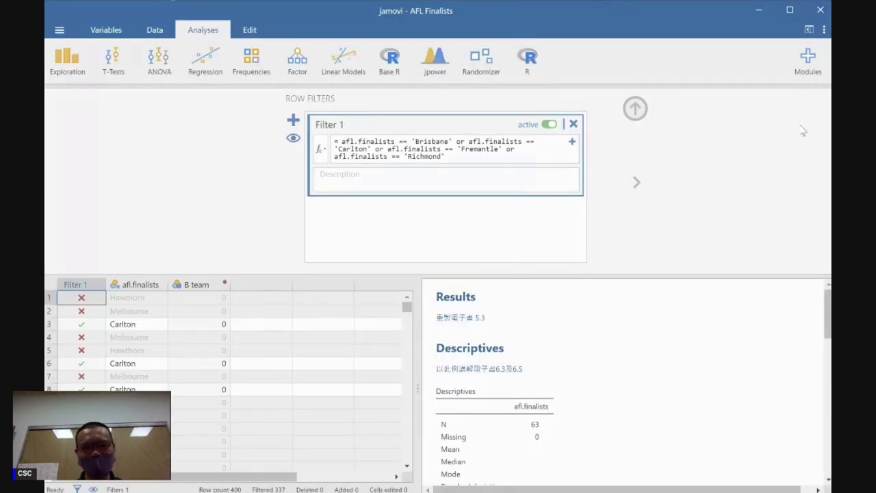
- Look up the lsj-data module among the installed modules in the jamovi library, then close the library
{"action": "left_click", "coordinate": [818, 62]}
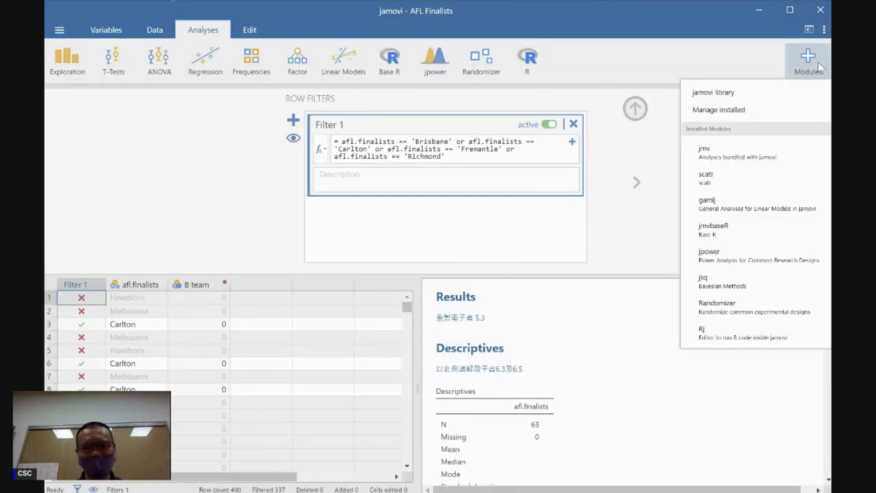
{"action": "left_click", "coordinate": [789, 97]}
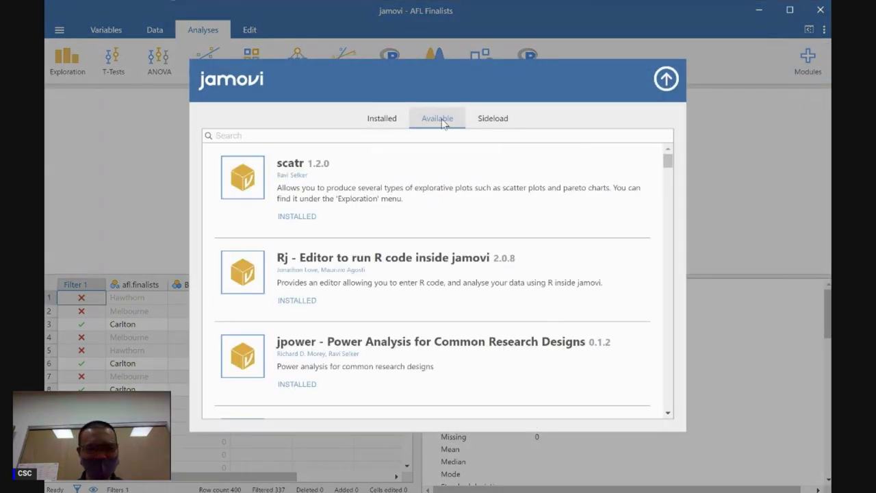
{"action": "left_click", "coordinate": [395, 117]}
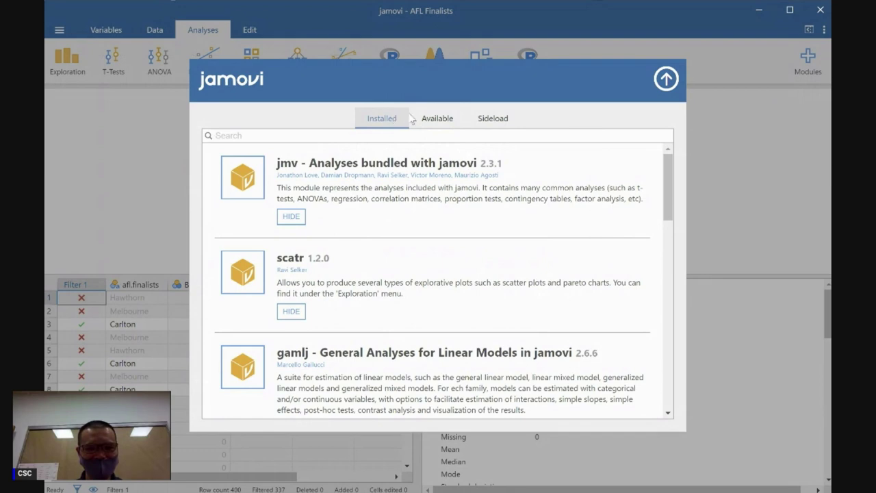
{"action": "scroll", "coordinate": [388, 224], "scroll_direction": "down", "scroll_amount": 2}
{"action": "scroll", "coordinate": [389, 224], "scroll_direction": "down", "scroll_amount": 10}
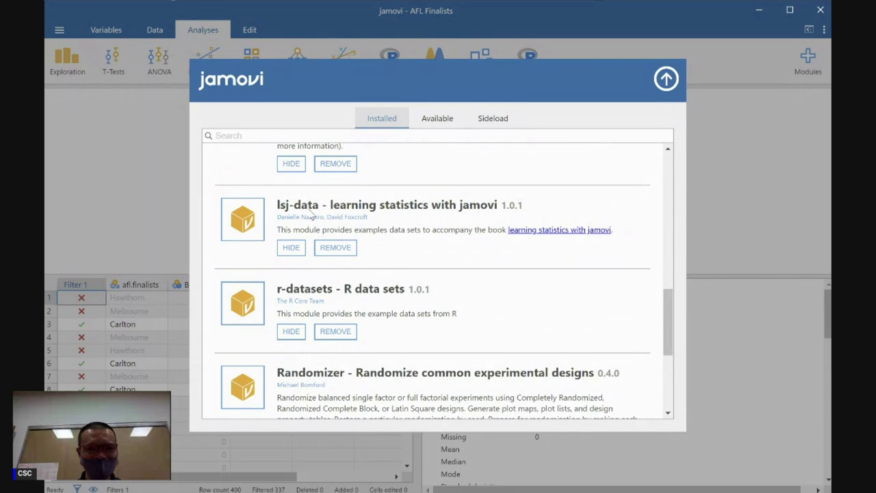
{"action": "left_click", "coordinate": [666, 79]}
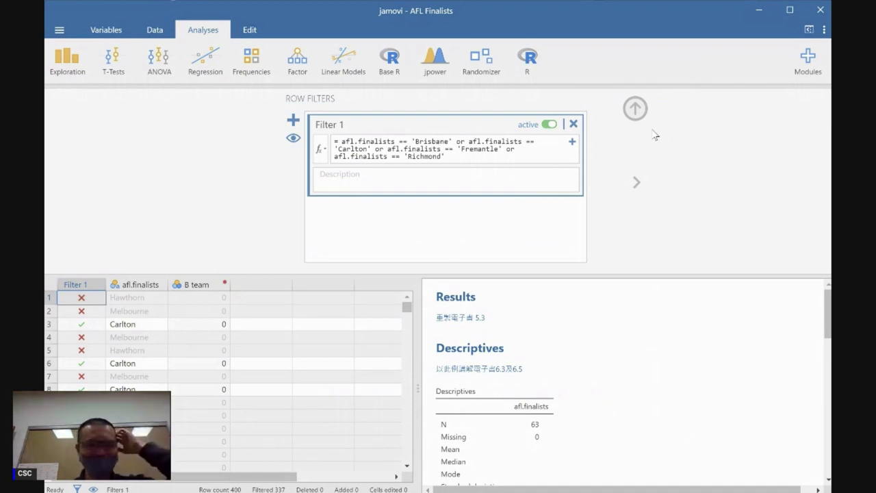
- Review the central tendency options for afl.finalists in Descriptives against its statistics table and bar plot, then close the analysis settings
{"action": "left_click", "coordinate": [457, 169]}
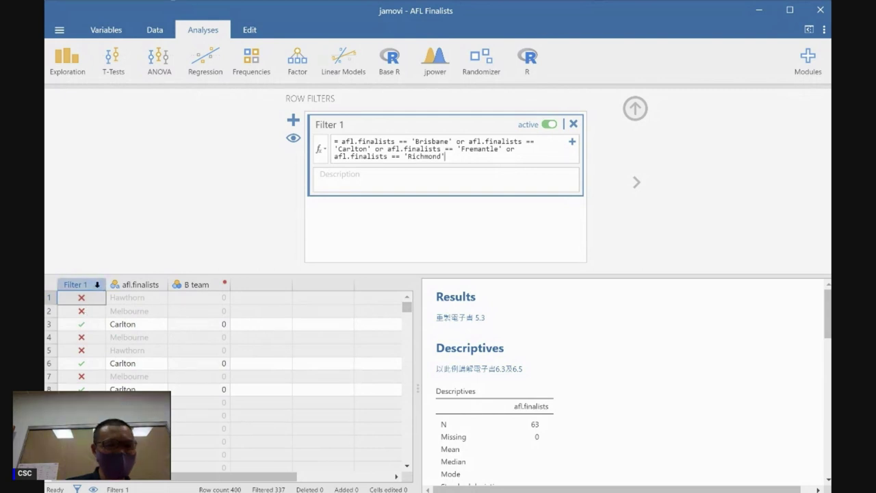
{"action": "left_click", "coordinate": [544, 441]}
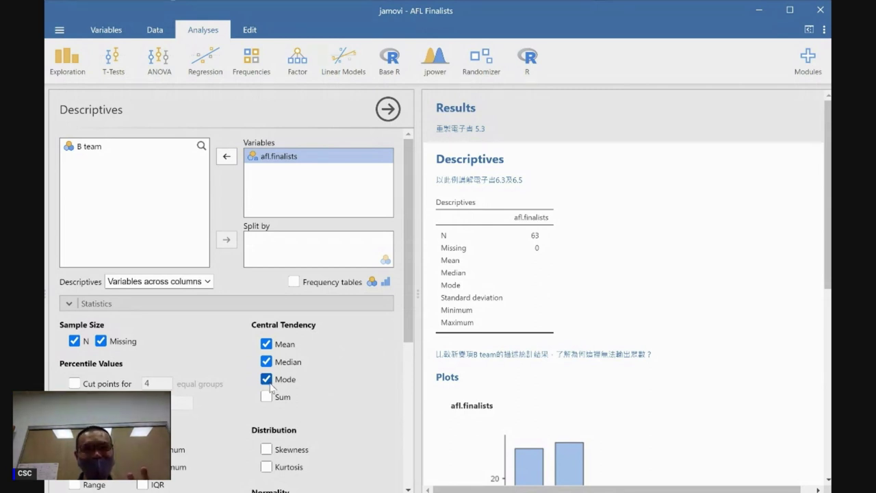
{"action": "scroll", "coordinate": [559, 308], "scroll_direction": "down", "scroll_amount": 1}
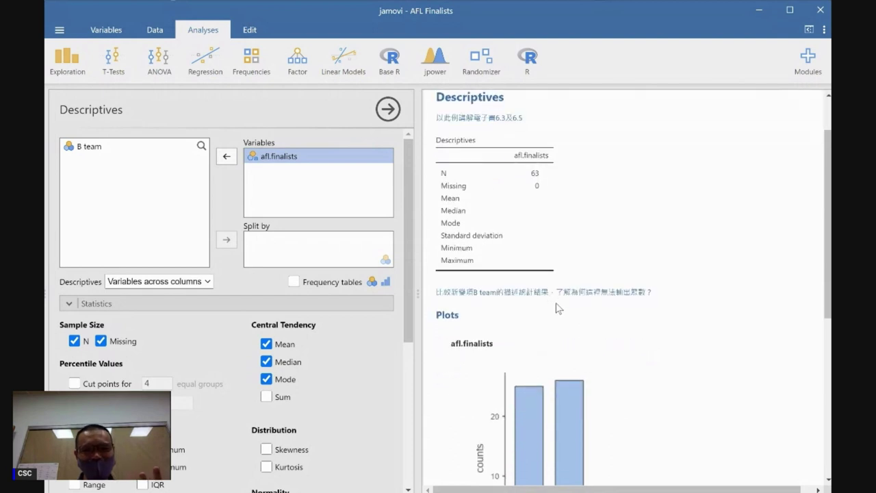
{"action": "scroll", "coordinate": [533, 239], "scroll_direction": "down", "scroll_amount": 3}
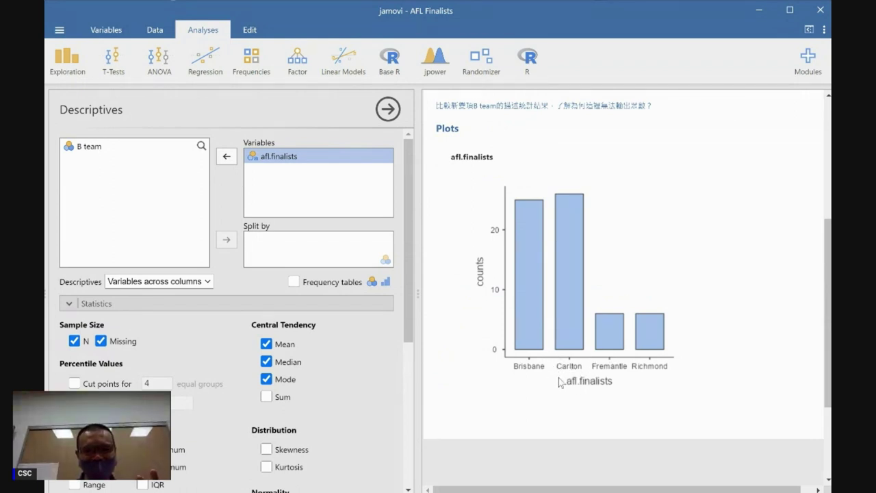
{"action": "scroll", "coordinate": [559, 380], "scroll_direction": "up", "scroll_amount": 4}
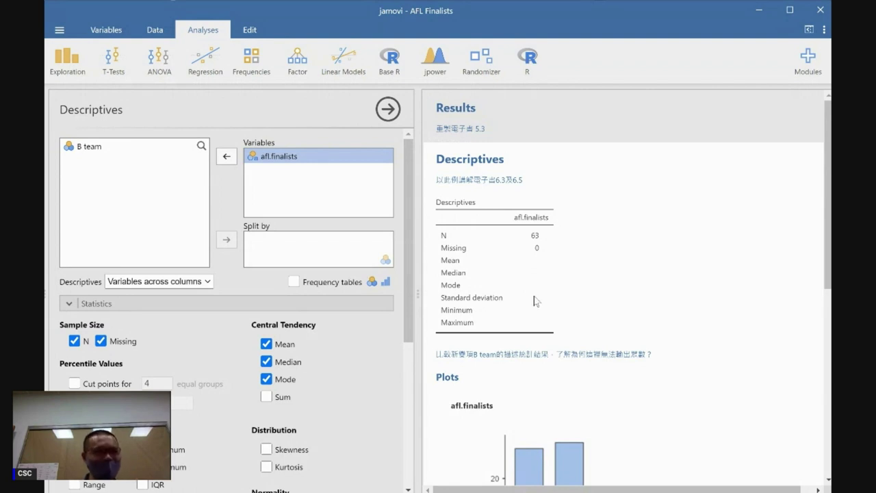
{"action": "left_click", "coordinate": [388, 109]}
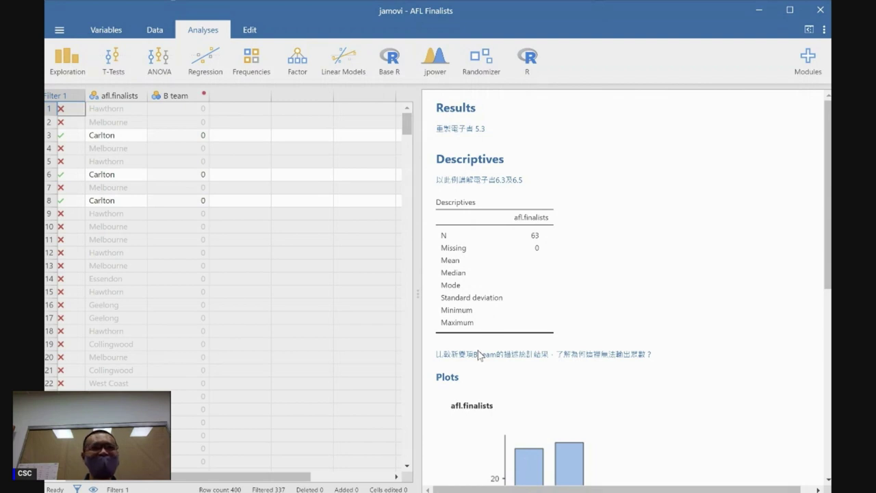
{"action": "left_click", "coordinate": [503, 294]}
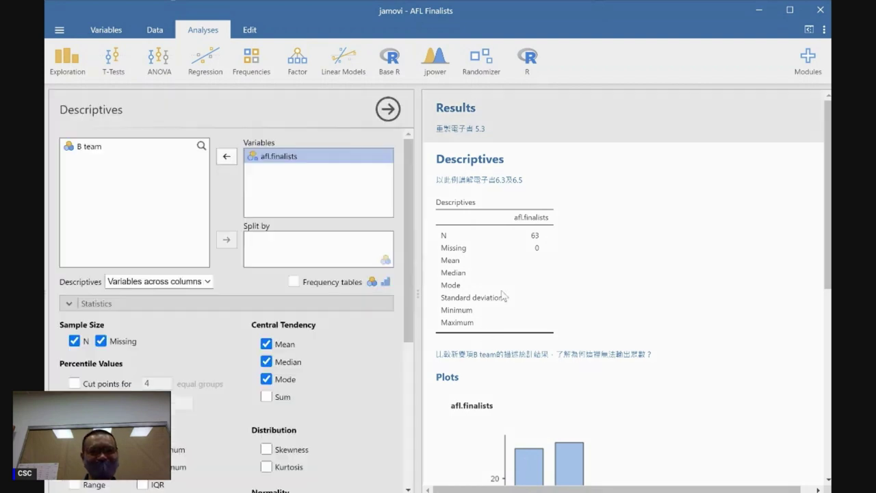
{"action": "left_click", "coordinate": [388, 109]}
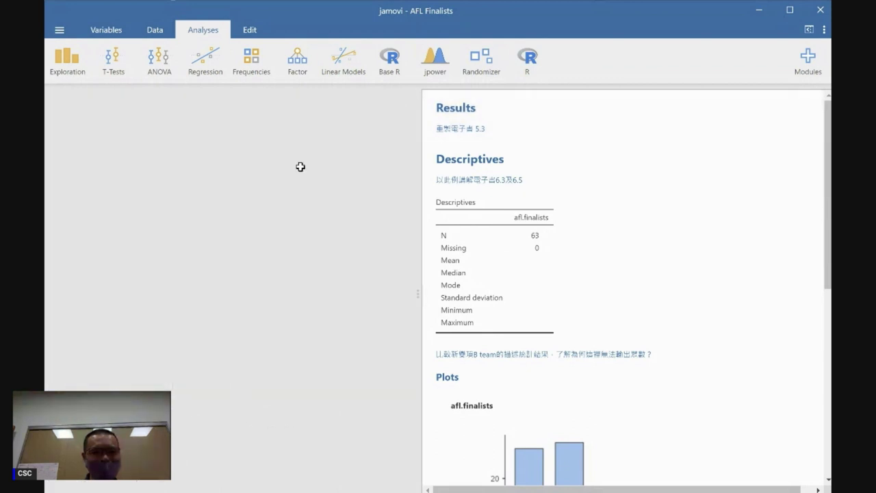
- Open the setup of the transformed variable B team and bring up its Transform 1 definition
{"action": "left_click", "coordinate": [182, 148]}
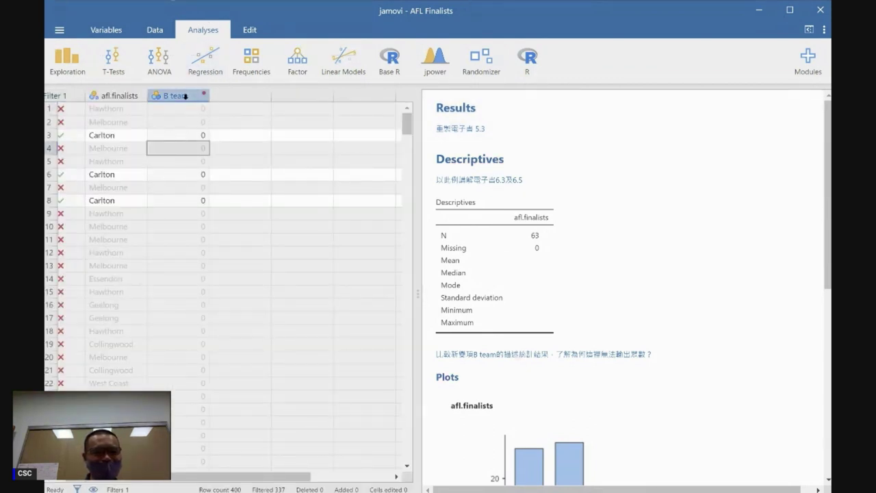
{"action": "left_click", "coordinate": [184, 96]}
{"action": "double_click", "coordinate": [184, 97]}
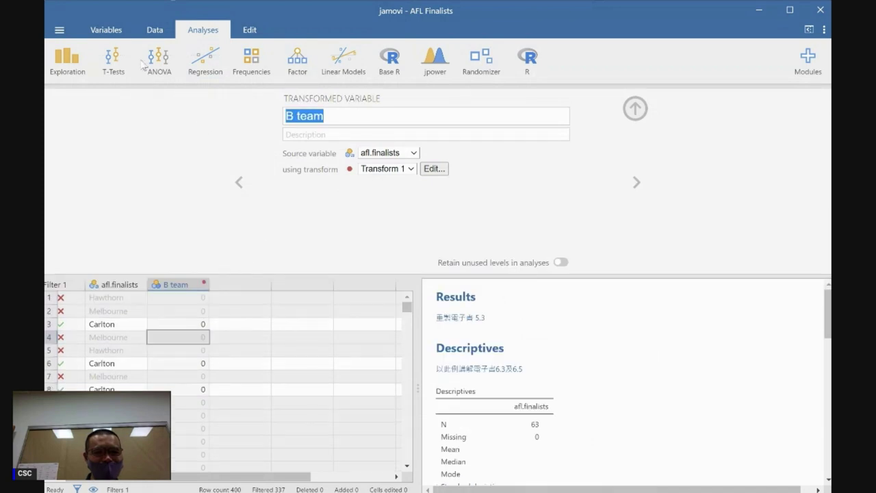
{"action": "left_click", "coordinate": [145, 31]}
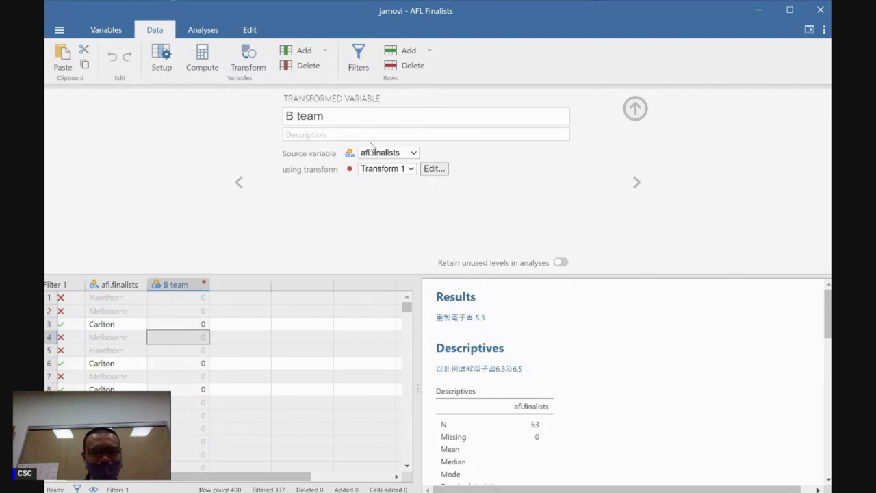
{"action": "left_click", "coordinate": [408, 169]}
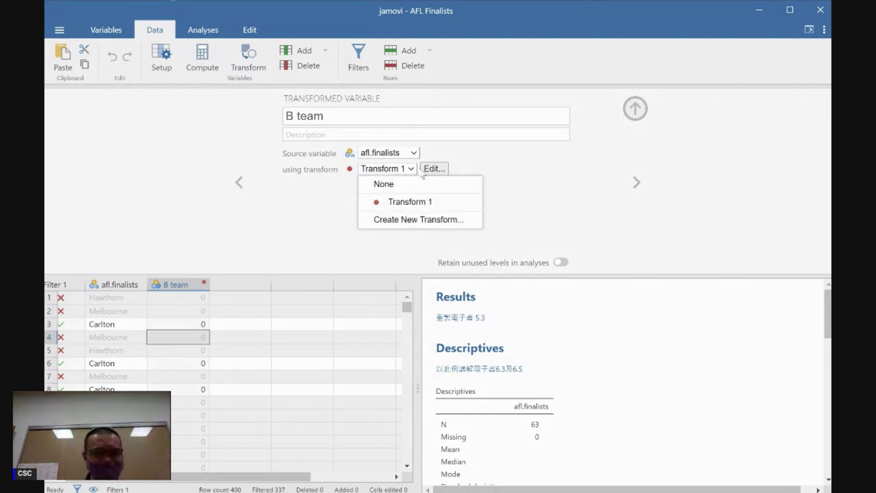
{"action": "left_click", "coordinate": [431, 170]}
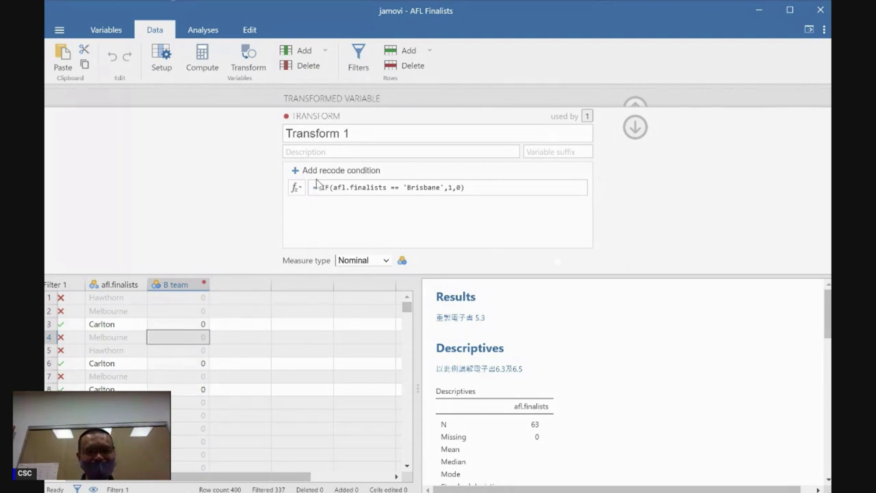
- Examine the IF function, source variable, 'Brisbane' condition and return value 1 in the Transform 1 formula
{"action": "left_click_drag", "start_coordinate": [320, 186], "coordinate": [336, 186]}
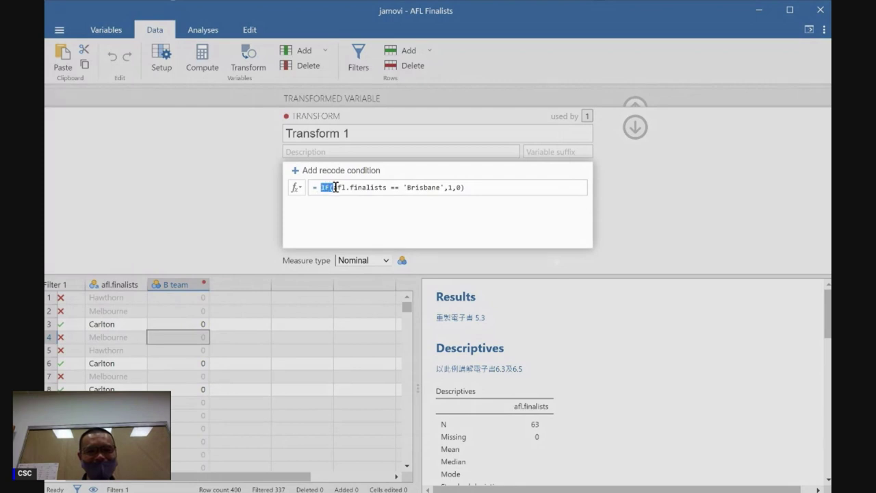
{"action": "left_click", "coordinate": [334, 188]}
{"action": "left_click_drag", "start_coordinate": [333, 187], "coordinate": [387, 189]}
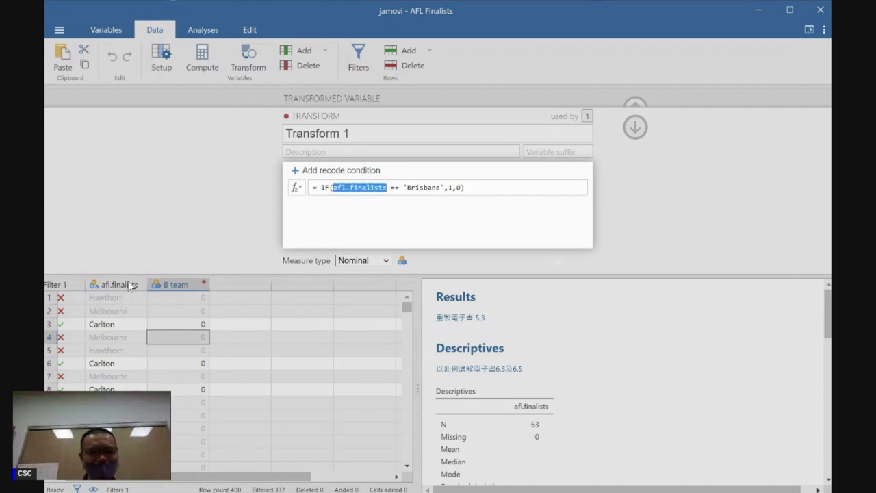
{"action": "left_click", "coordinate": [410, 187]}
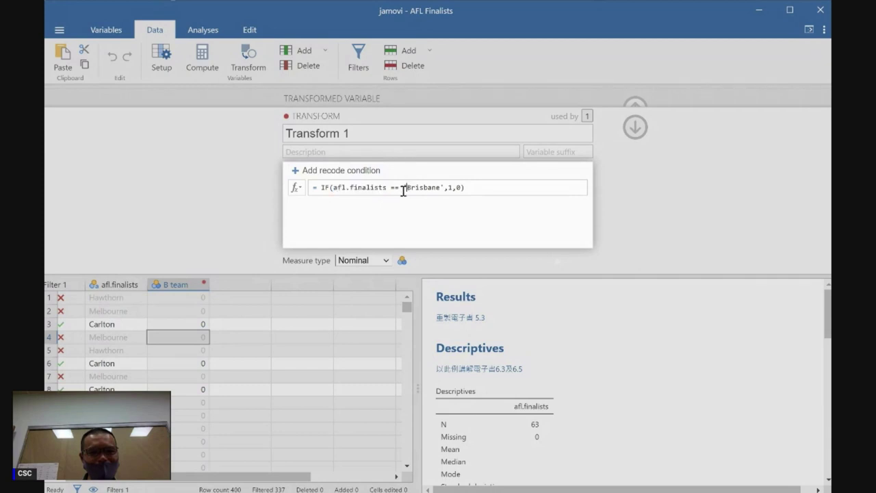
{"action": "double_click", "coordinate": [450, 188]}
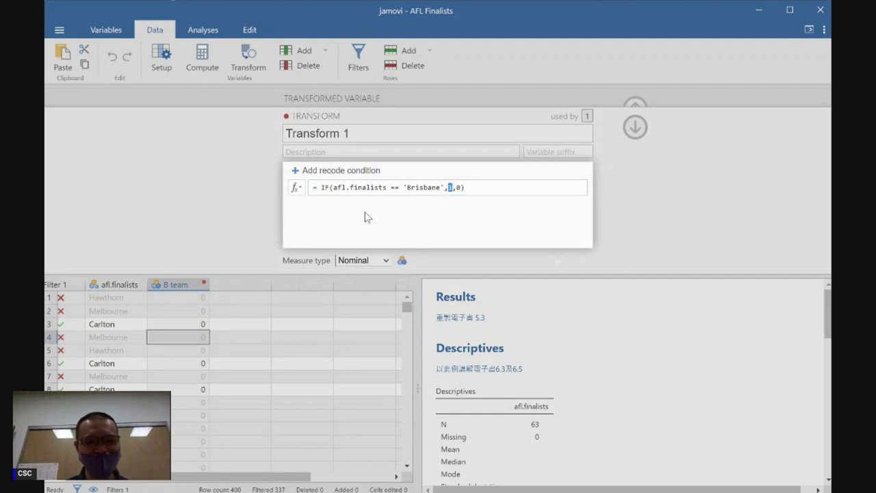
{"action": "left_click", "coordinate": [687, 229]}
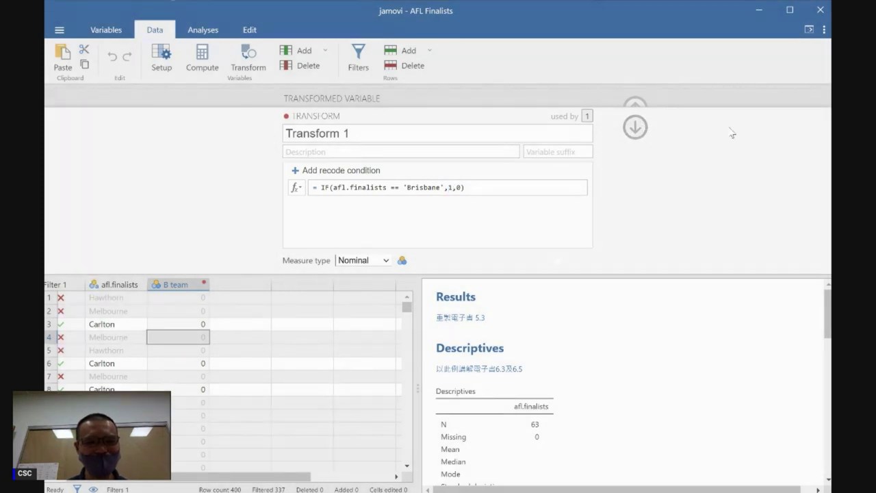
- Compare the B team values with the afl.finalists teams across the data rows and the Transform 1 formula
{"action": "scroll", "coordinate": [157, 372], "scroll_direction": "down", "scroll_amount": 10}
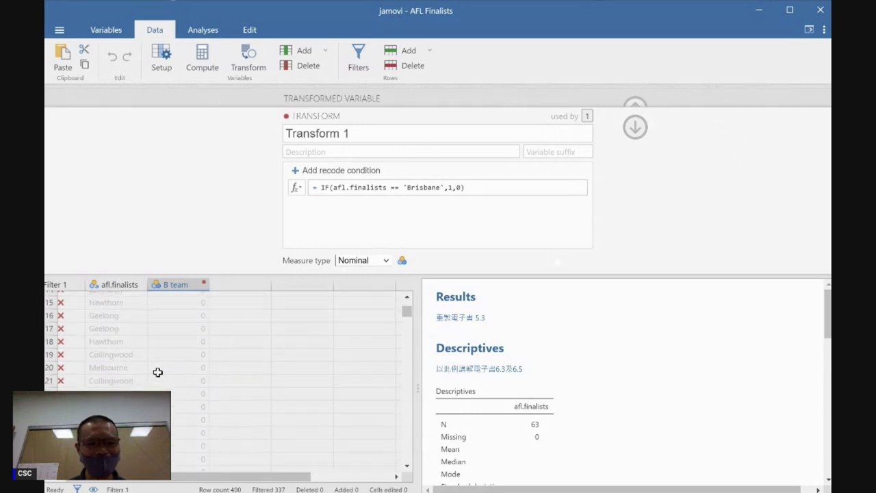
{"action": "scroll", "coordinate": [158, 372], "scroll_direction": "down", "scroll_amount": 8}
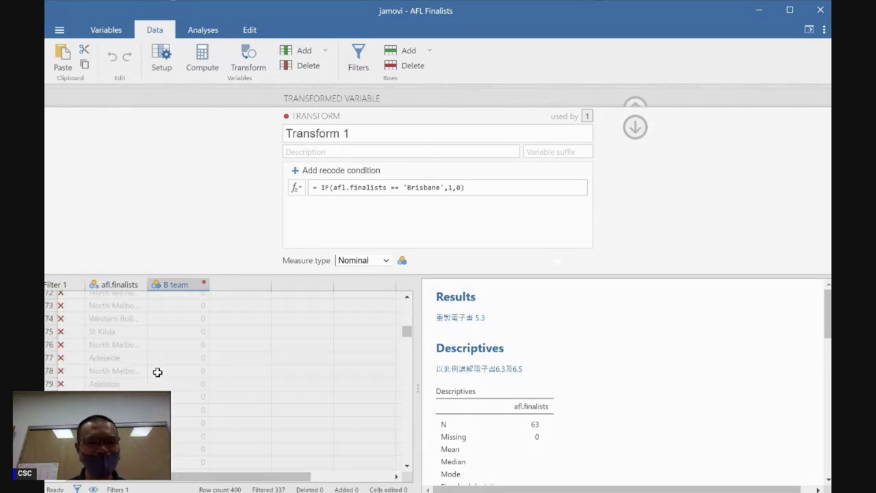
{"action": "scroll", "coordinate": [157, 372], "scroll_direction": "up", "scroll_amount": 18}
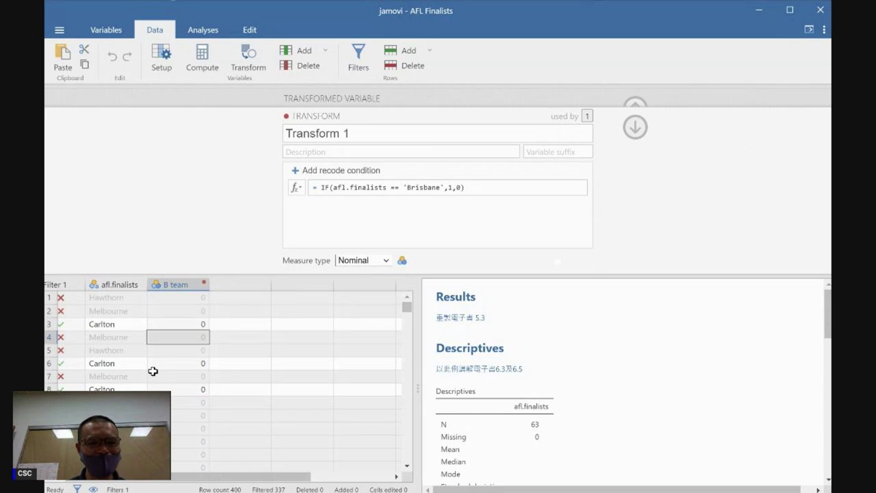
{"action": "left_click", "coordinate": [437, 188]}
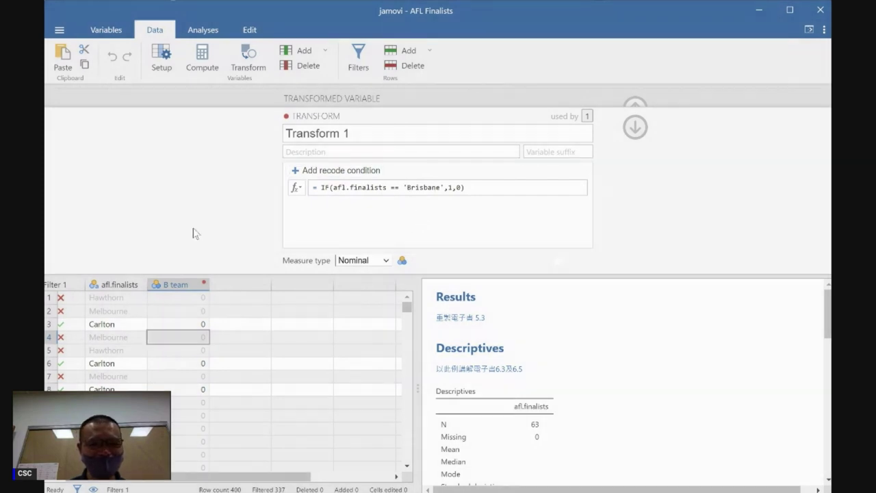
- Compare the afl.finalists == 'Brisbane' condition in Filter 1 with the one in B team's Transform 1 formula, then close the variable setup
{"action": "left_click", "coordinate": [74, 310]}
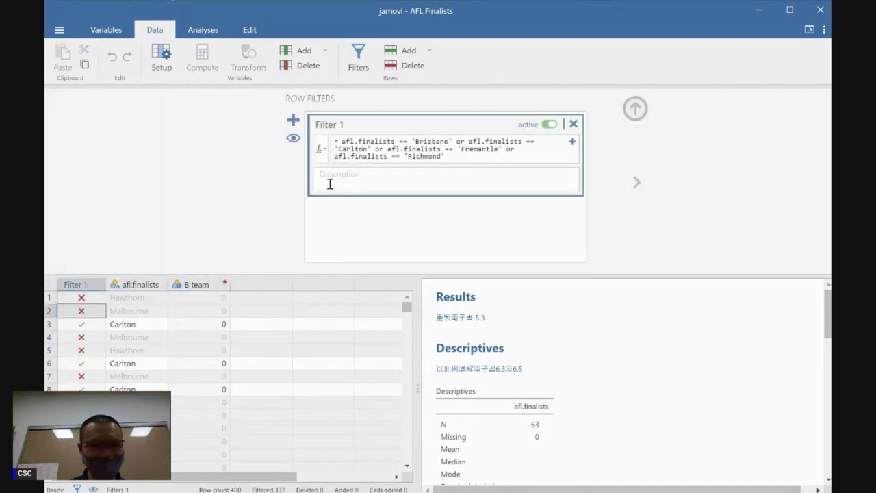
{"action": "left_click_drag", "start_coordinate": [340, 141], "coordinate": [453, 141]}
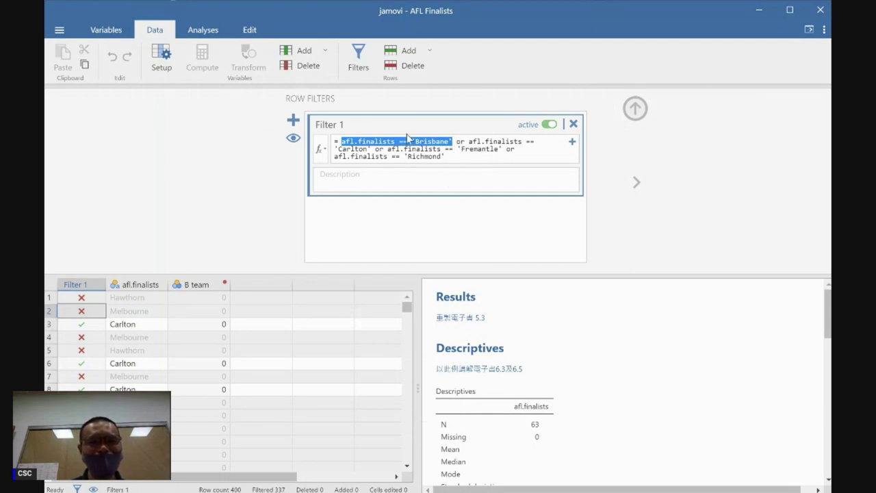
{"action": "left_click", "coordinate": [200, 296]}
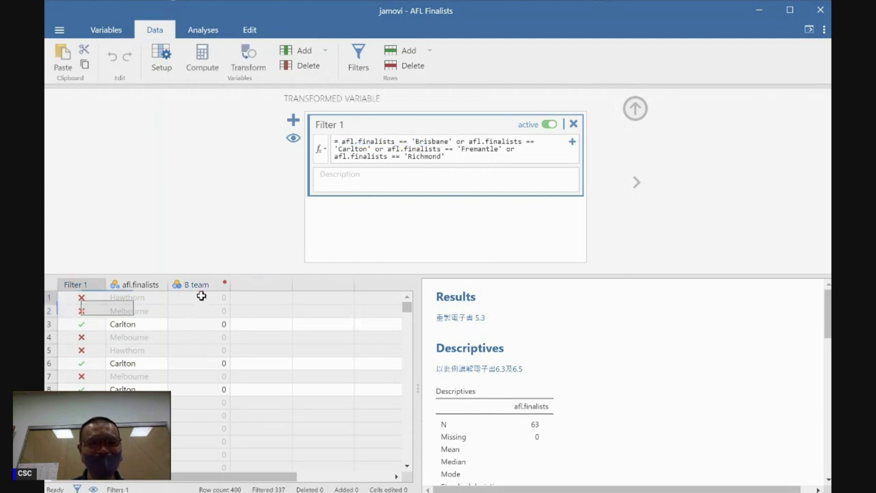
{"action": "left_click", "coordinate": [434, 169]}
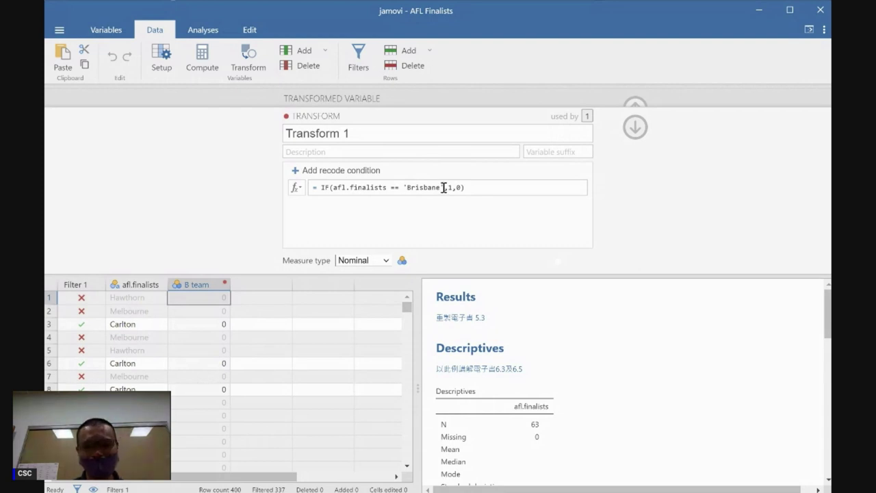
{"action": "left_click_drag", "start_coordinate": [443, 188], "coordinate": [336, 191]}
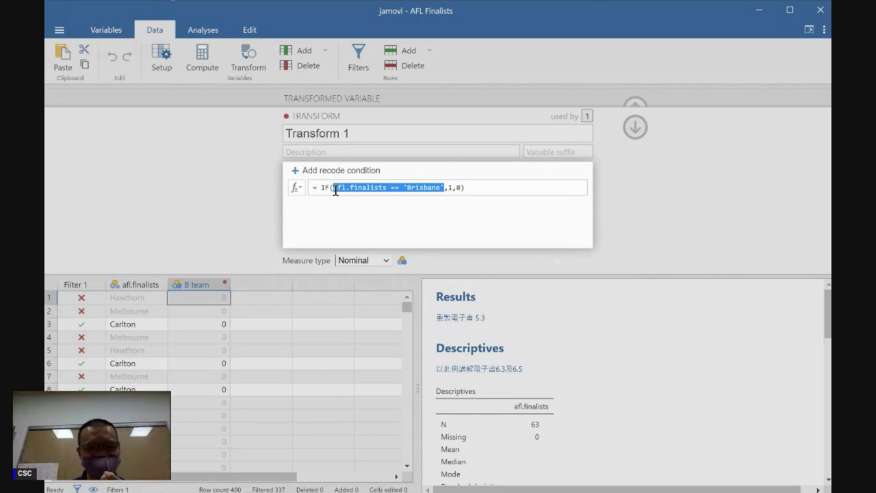
{"action": "left_click", "coordinate": [447, 190]}
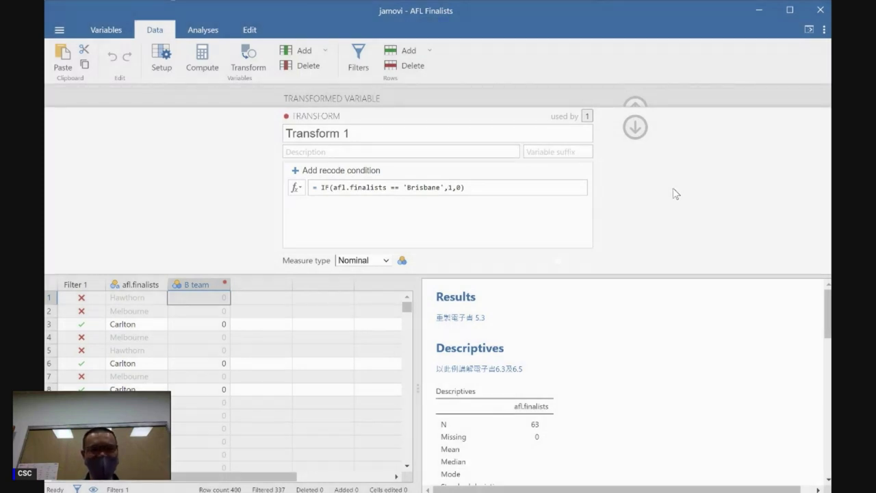
{"action": "left_click", "coordinate": [635, 127]}
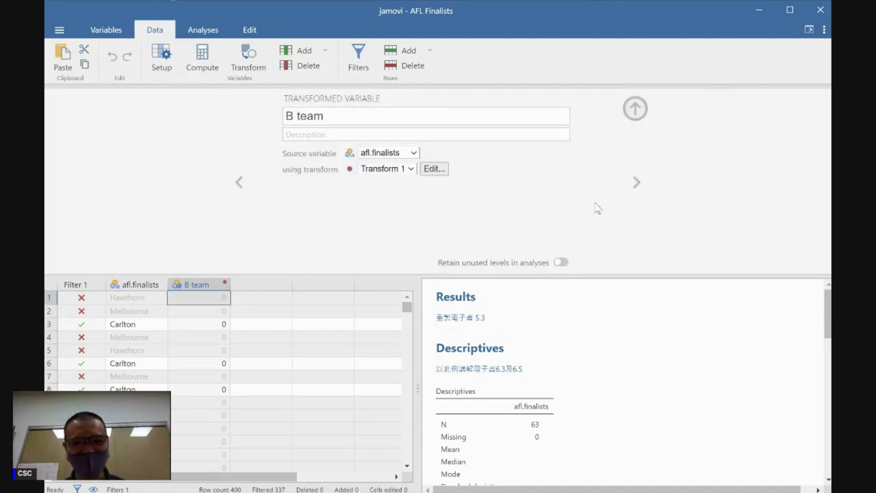
{"action": "left_click", "coordinate": [633, 111]}
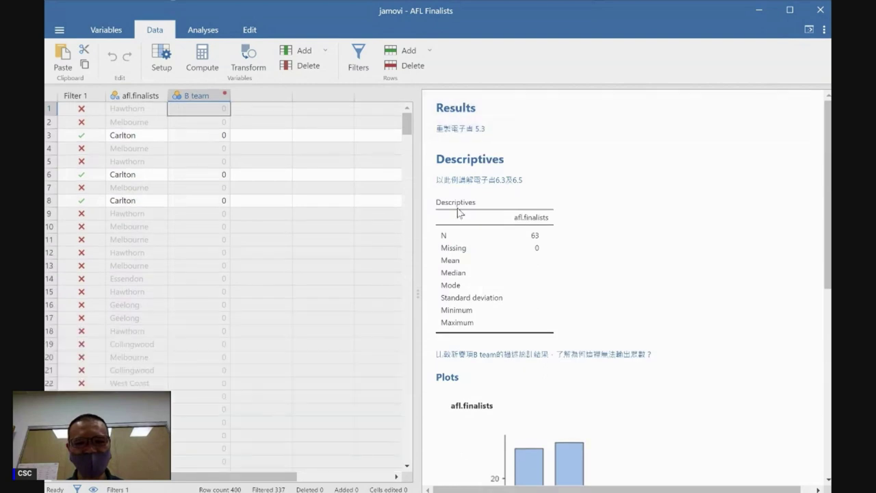
- Try to clear the B team column, then reopen its setup and look over the Transform 1 definition
{"action": "left_click", "coordinate": [211, 96]}
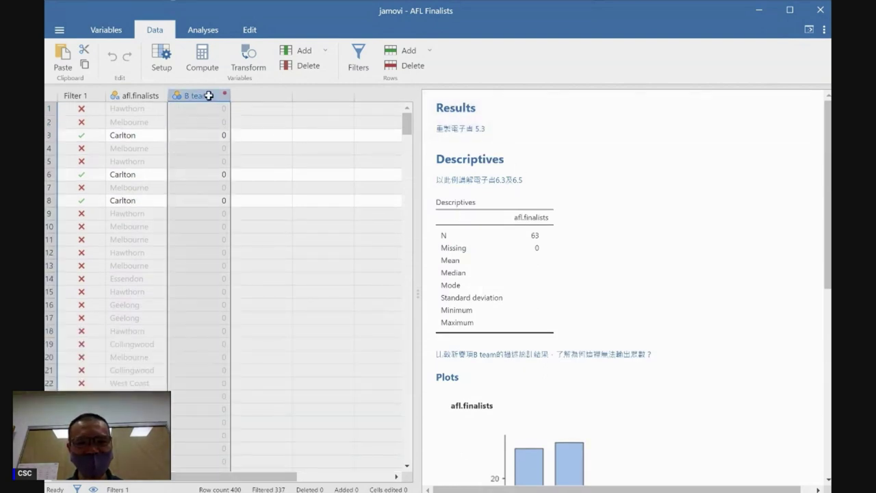
{"action": "key", "text": "Delete"}
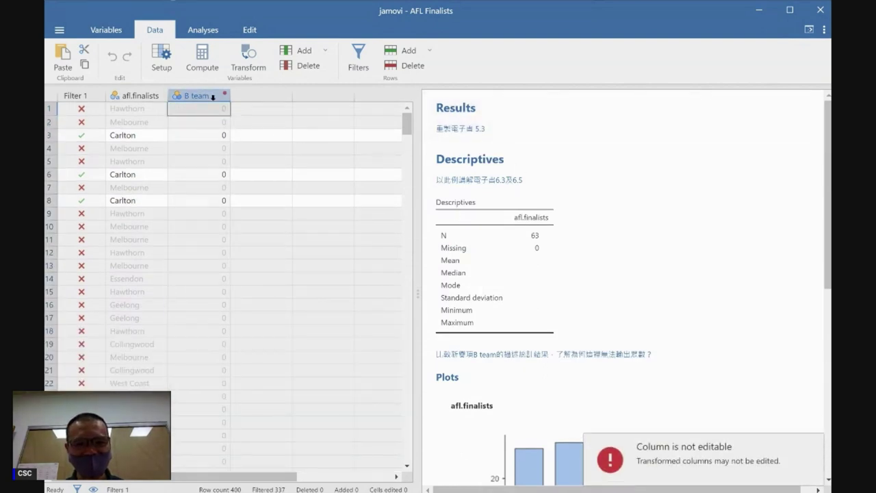
{"action": "double_click", "coordinate": [213, 96]}
{"action": "left_click", "coordinate": [434, 168]}
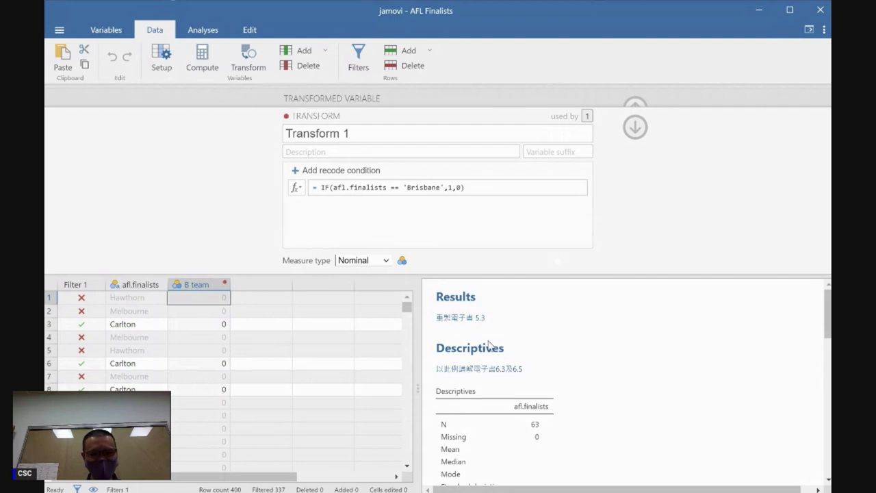
{"action": "left_click", "coordinate": [635, 128]}
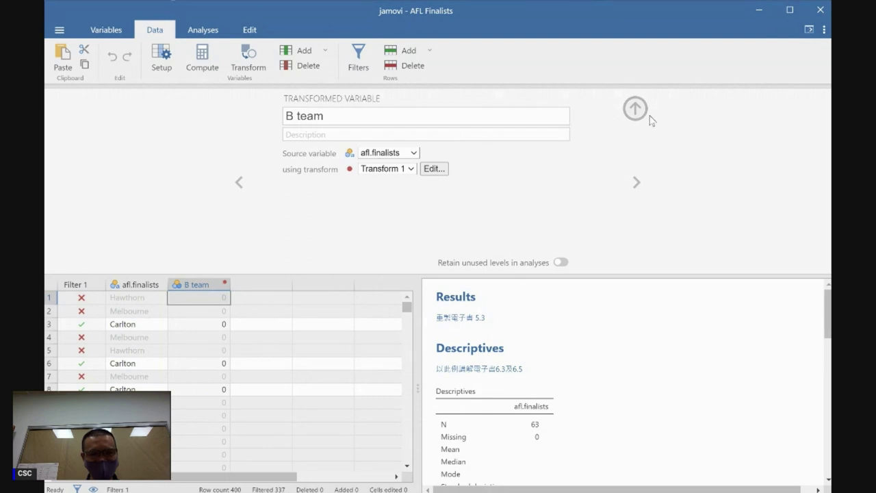
- Review the measure type choices of Transform 1 while keeping Nominal, then leave the transform definition
{"action": "left_click", "coordinate": [440, 169]}
{"action": "left_click", "coordinate": [382, 260]}
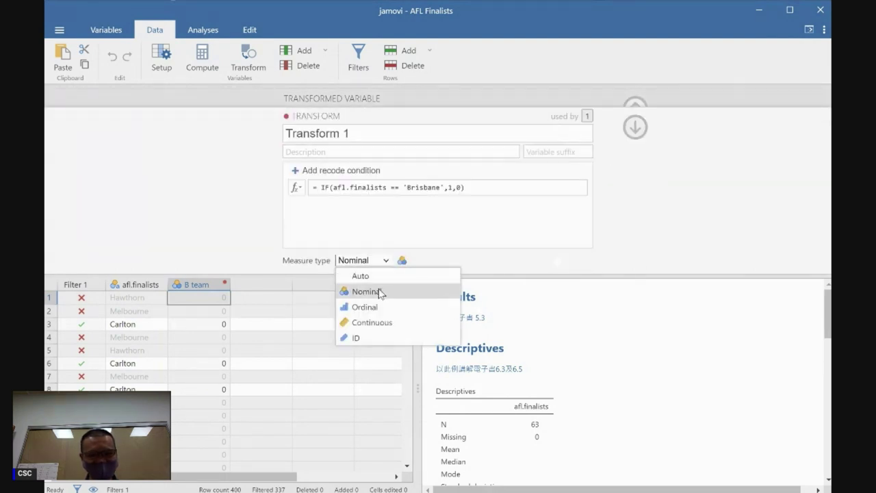
{"action": "left_click", "coordinate": [597, 272]}
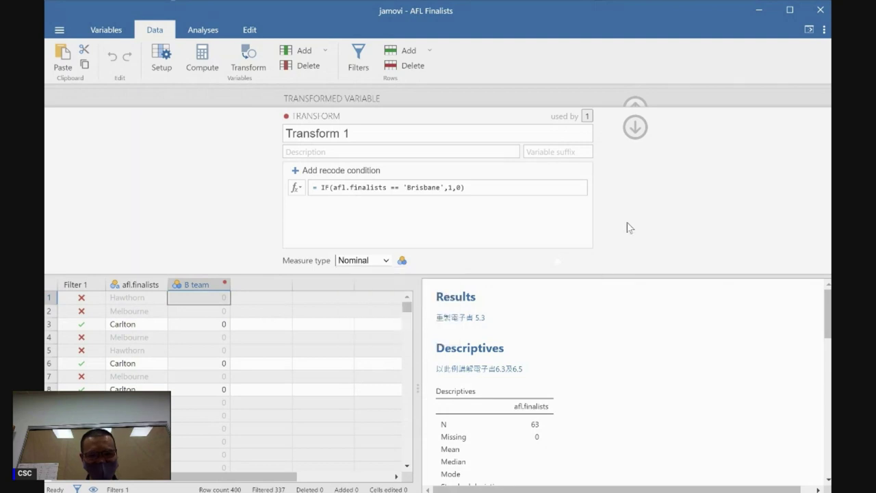
{"action": "left_click", "coordinate": [382, 260]}
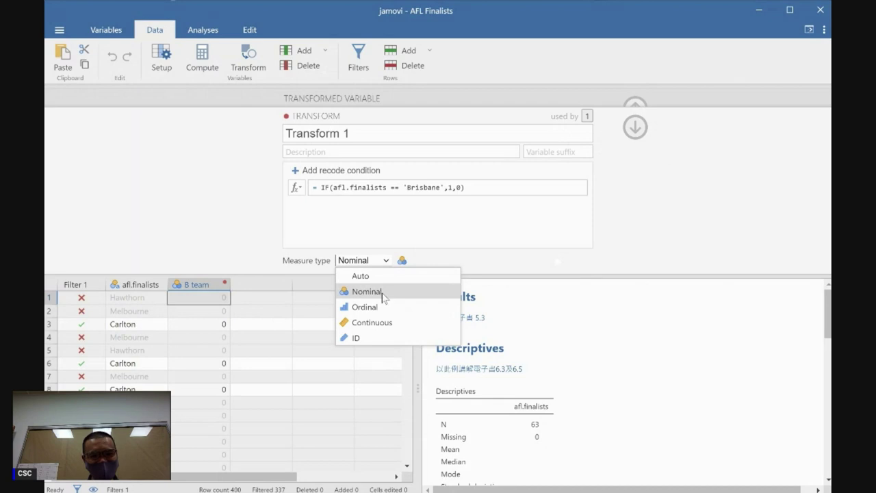
{"action": "left_click", "coordinate": [668, 261]}
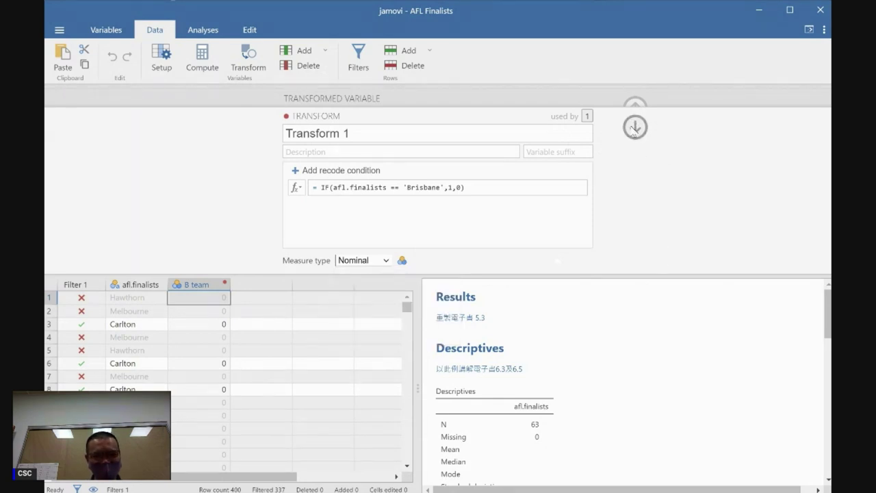
{"action": "left_click", "coordinate": [635, 128]}
- Reopen the Descriptives analysis of afl.finalists and add B team to its analysed variables
{"action": "left_click", "coordinate": [510, 403]}
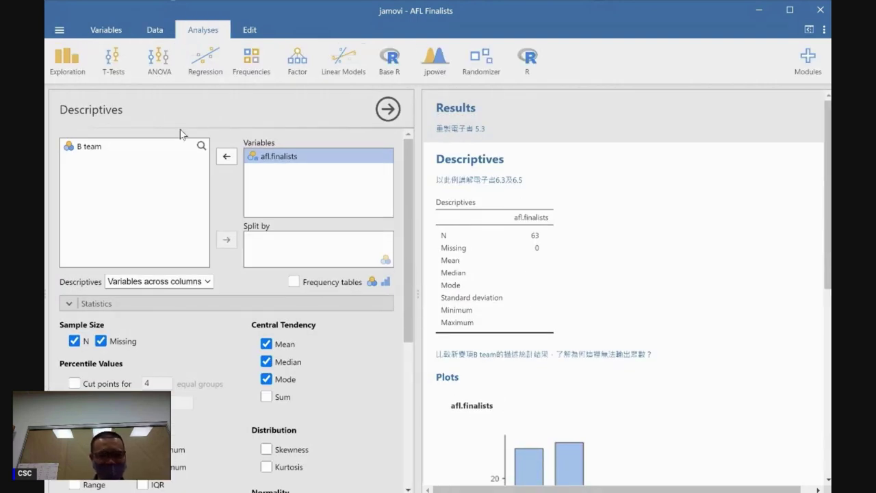
{"action": "left_click", "coordinate": [106, 148]}
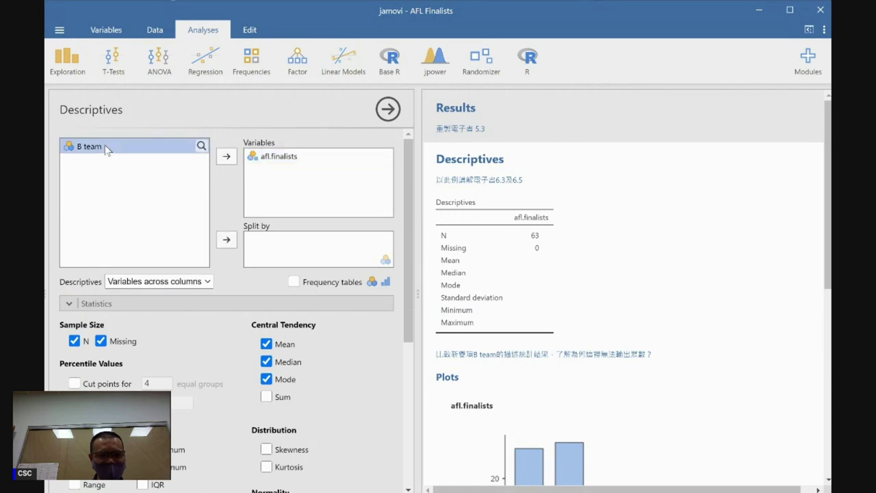
{"action": "left_click", "coordinate": [226, 156]}
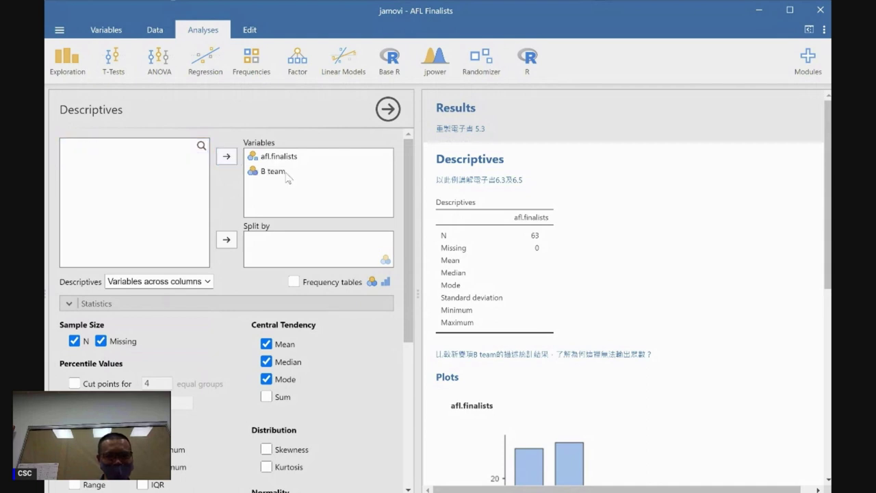